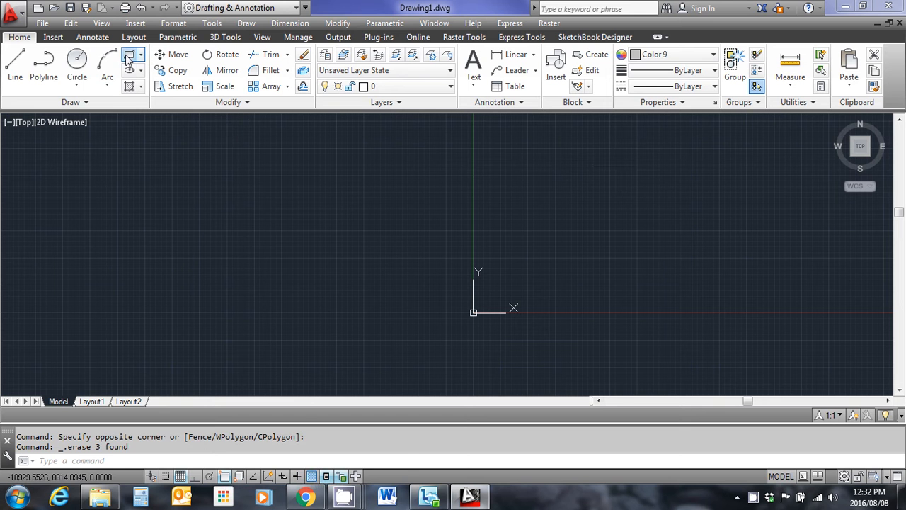
# Draw a wide horizontal rectangle and a tall upright rectangle overlapping its lower edge near the left end
pyautogui.click(222, 209)
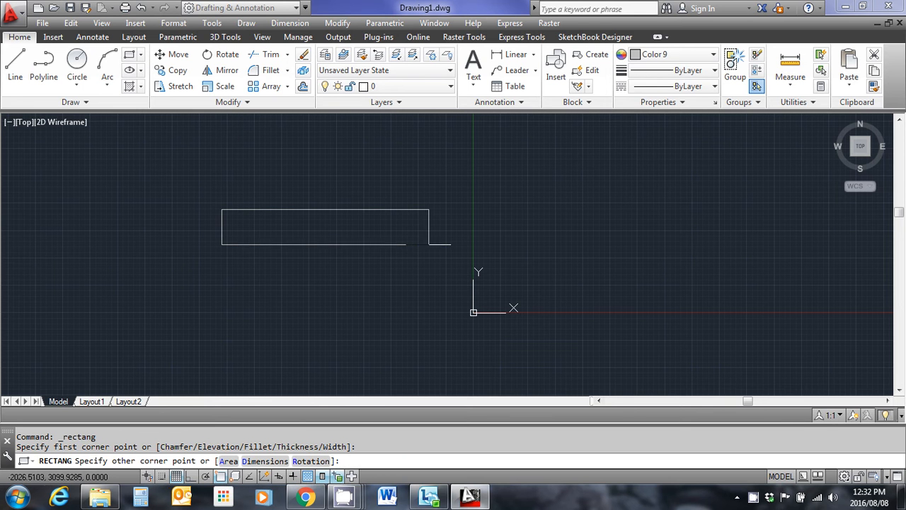
pyautogui.click(424, 226)
pyautogui.rightClick(424, 226)
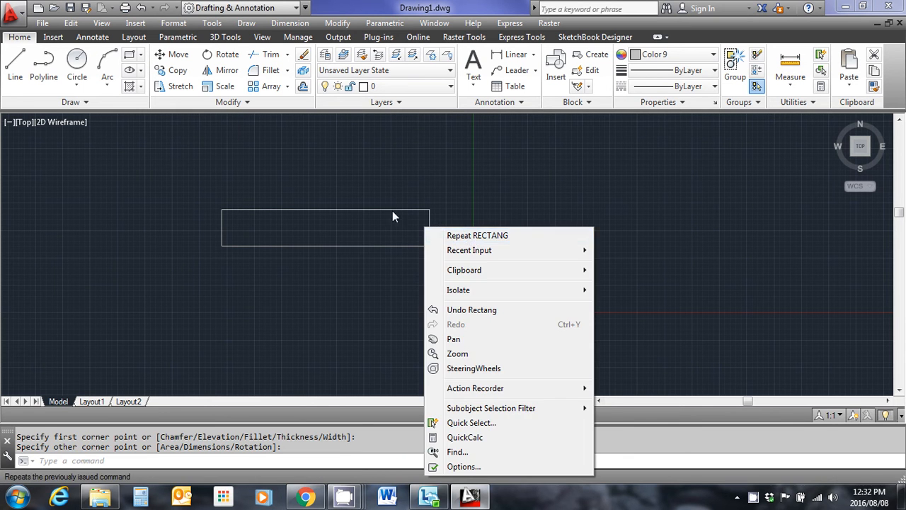
pyautogui.click(463, 234)
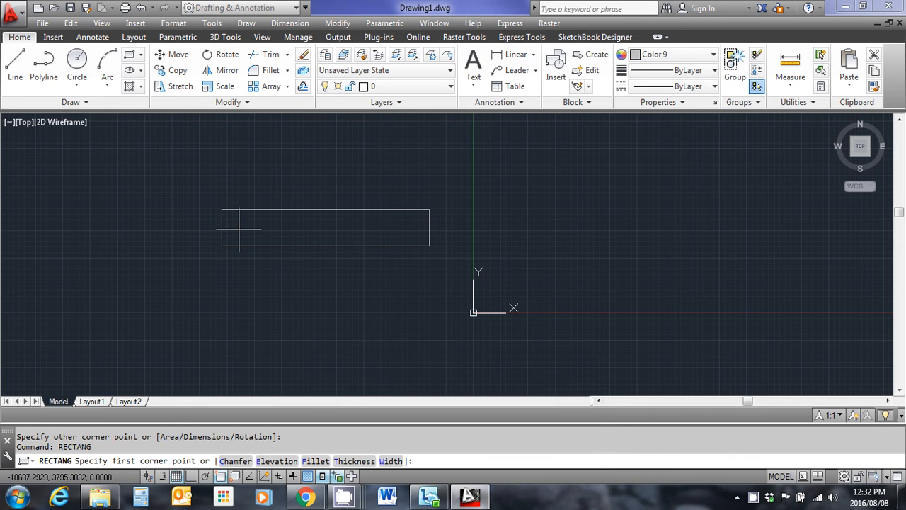
pyautogui.click(239, 229)
pyautogui.click(288, 345)
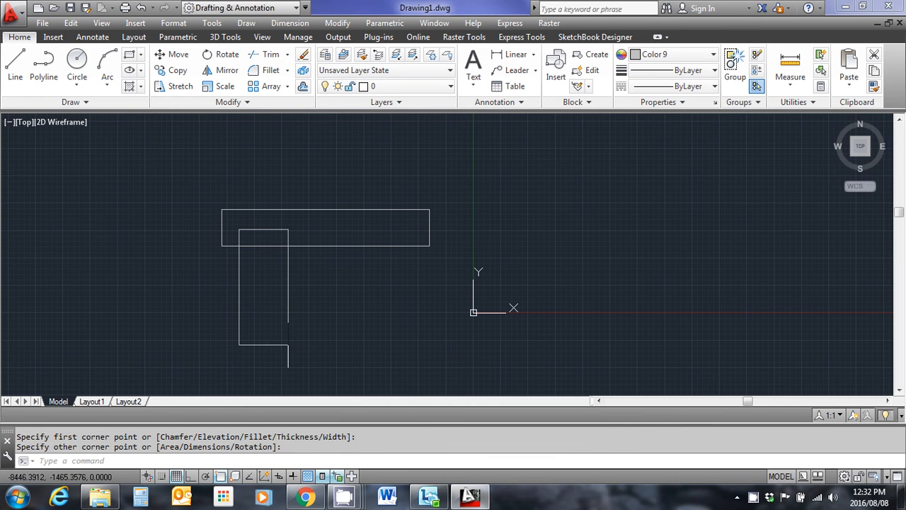
# Draw a small upright rectangle overlapping the wide rectangle's upper edge near its right end
pyautogui.rightClick(316, 326)
pyautogui.click(374, 79)
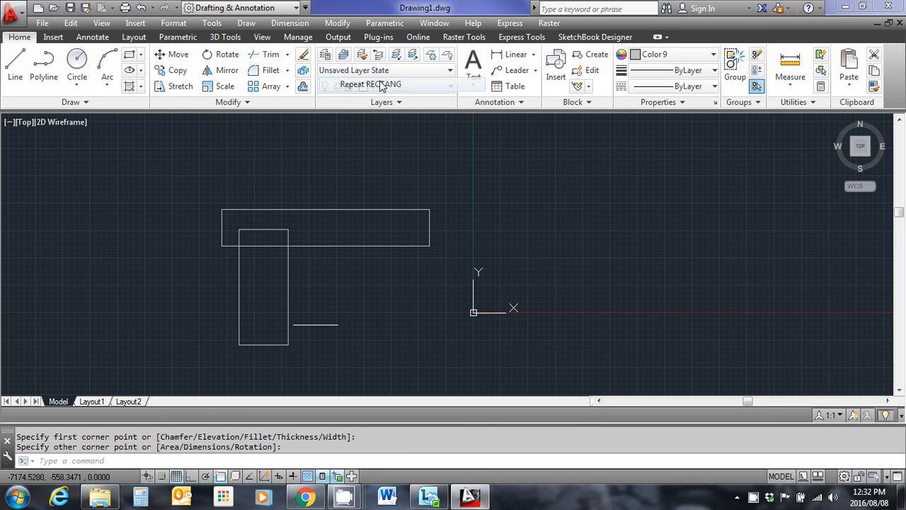
pyautogui.click(373, 144)
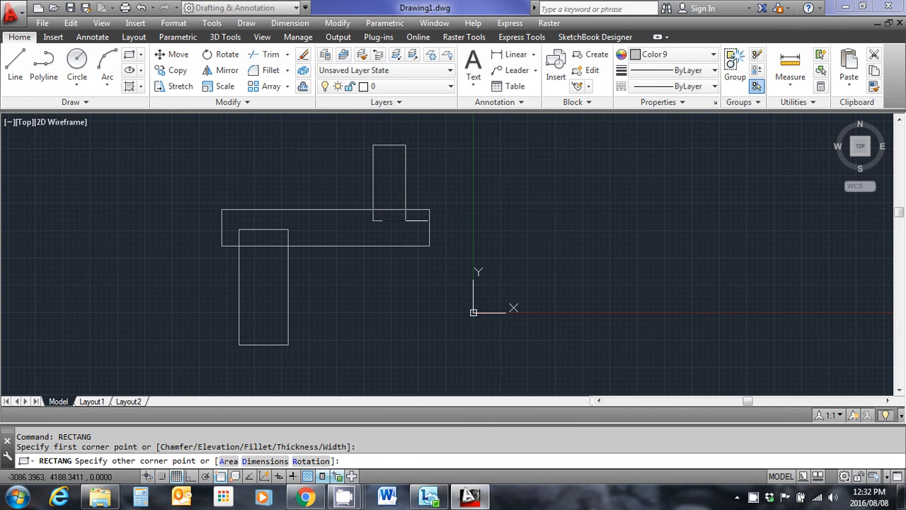
pyautogui.click(407, 224)
pyautogui.rightClick(406, 223)
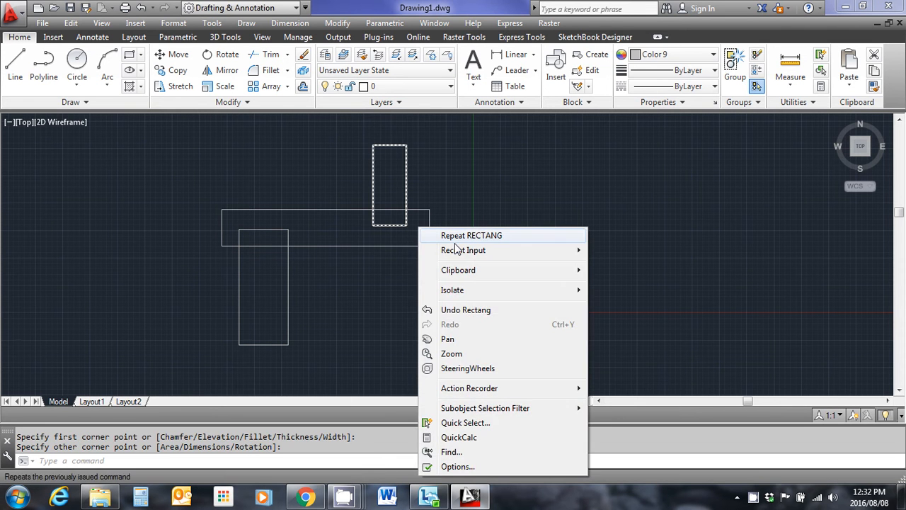
pyautogui.press('Escape')
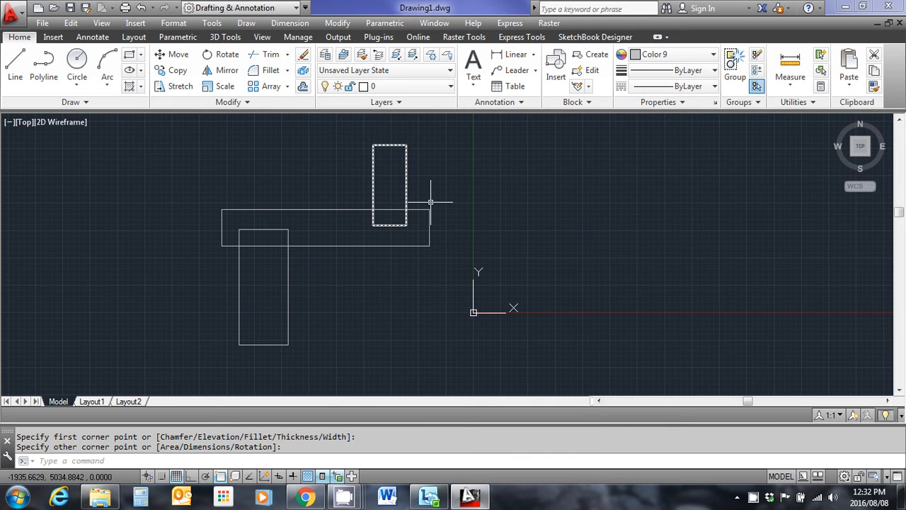
pyautogui.press('Escape')
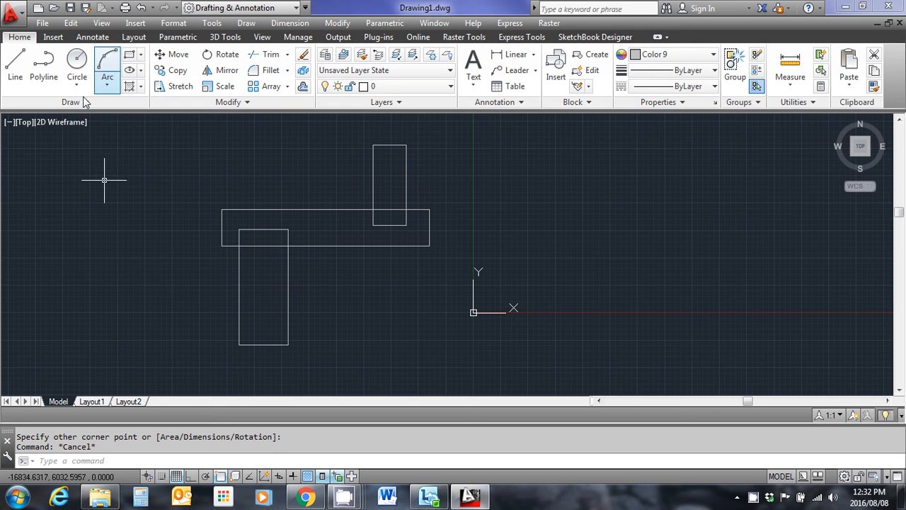
# Hatch the wide rectangle's area outside the two overlaps with the AR-HBONE pattern at an angle of 89
pyautogui.click(129, 86)
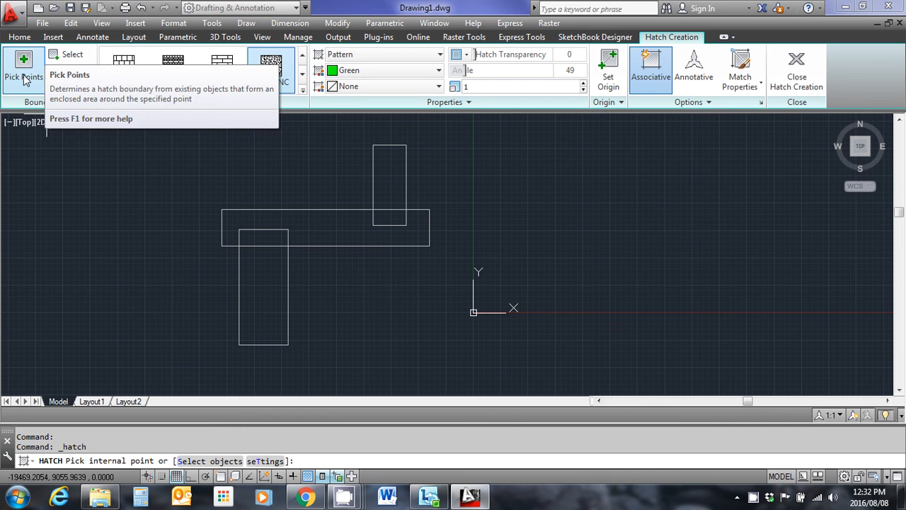
pyautogui.click(335, 226)
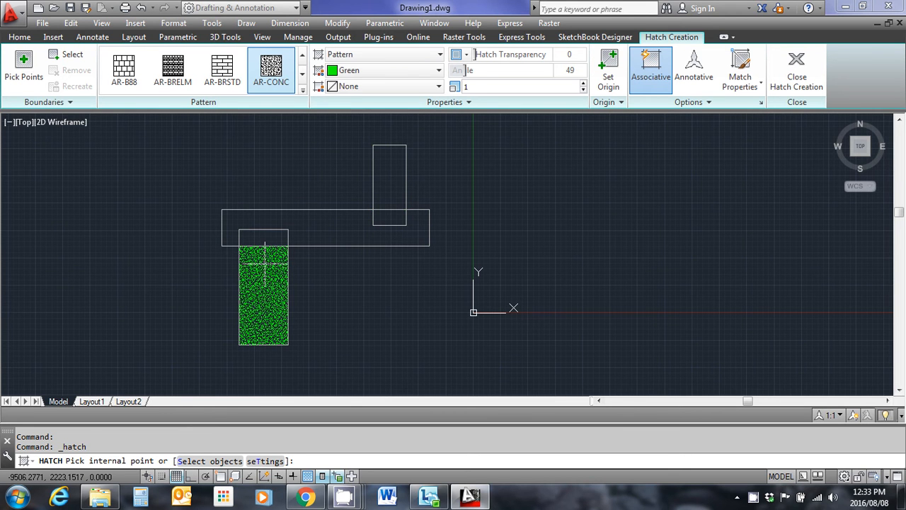
pyautogui.click(303, 92)
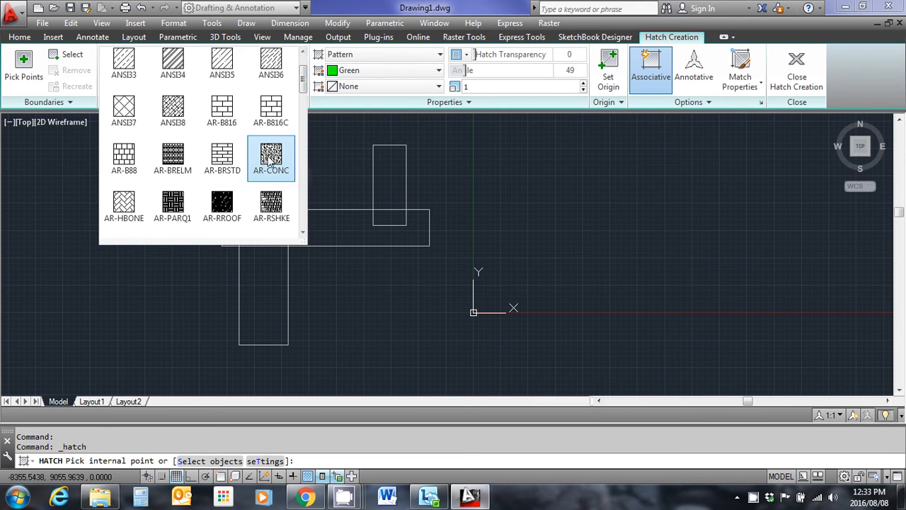
pyautogui.click(123, 203)
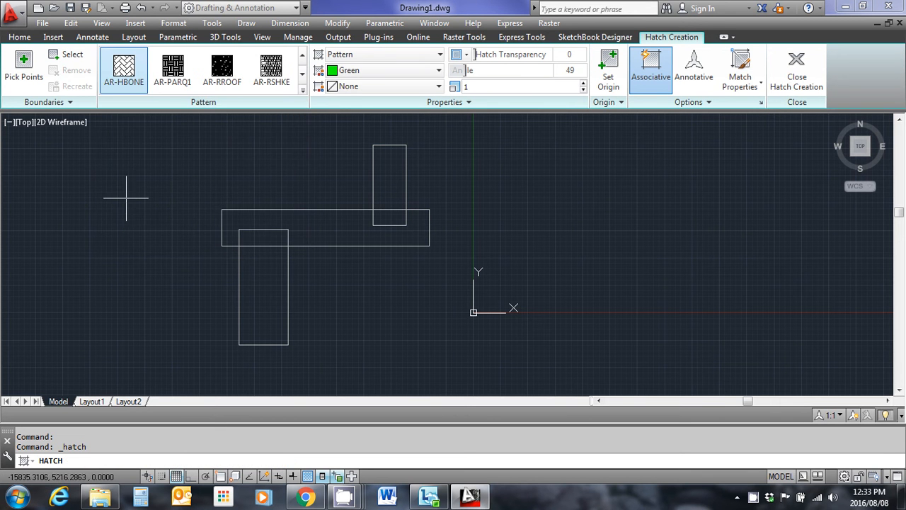
pyautogui.click(24, 62)
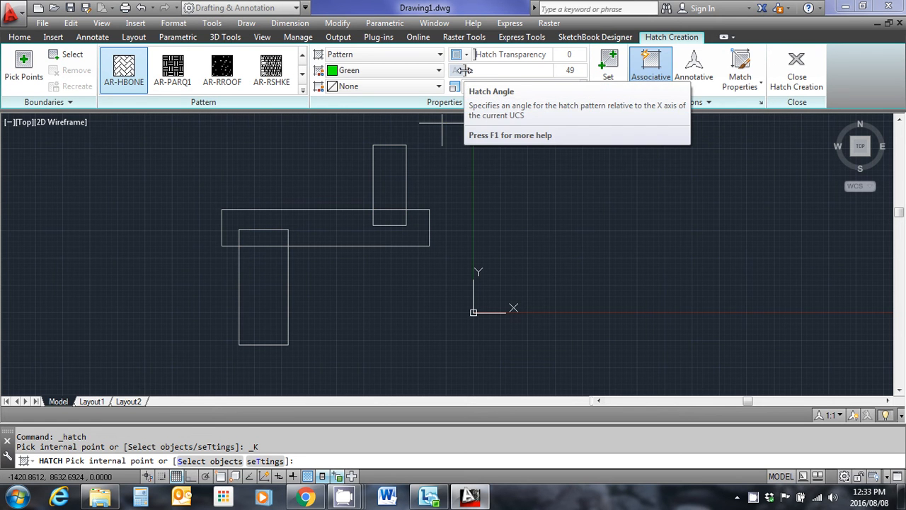
pyautogui.moveTo(461, 70); pyautogui.dragTo(482, 70)
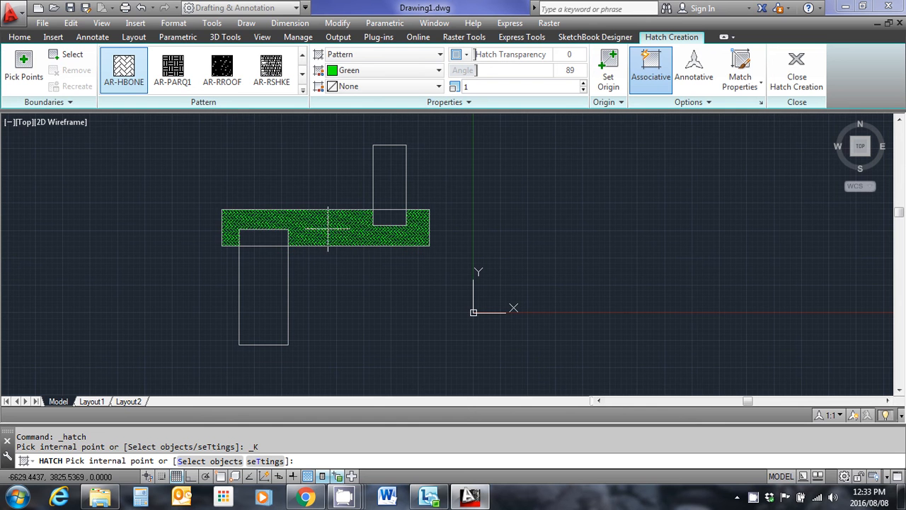
pyautogui.click(329, 227)
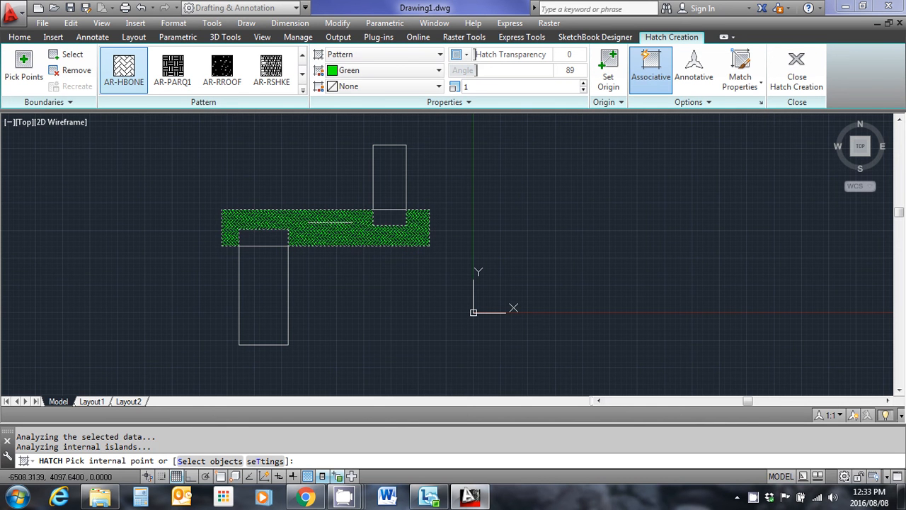
pyautogui.rightClick(330, 223)
pyautogui.click(365, 233)
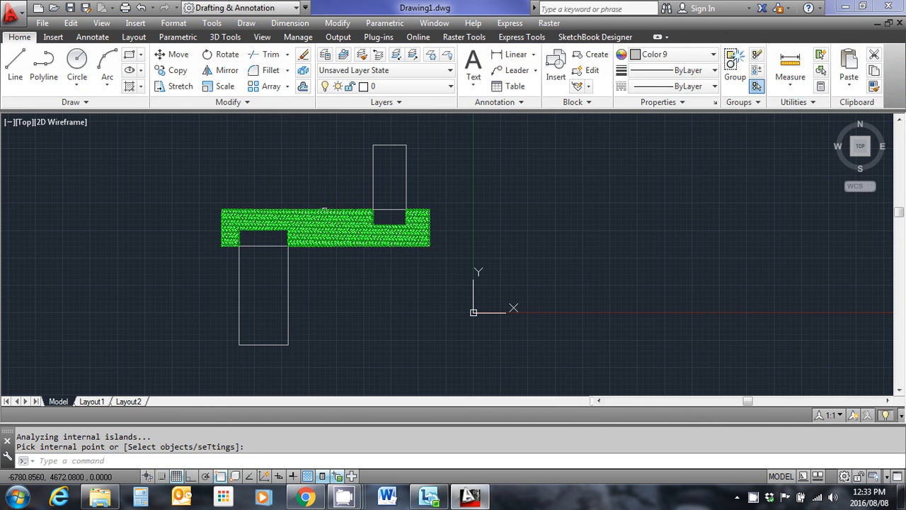
# Set the scale of the wide rectangle's herringbone hatch to 2
pyautogui.scroll(4, 351, 284)
pyautogui.moveTo(348, 273); pyautogui.dragTo(362, 344, button='middle')
pyautogui.scroll(-2, 392, 273)
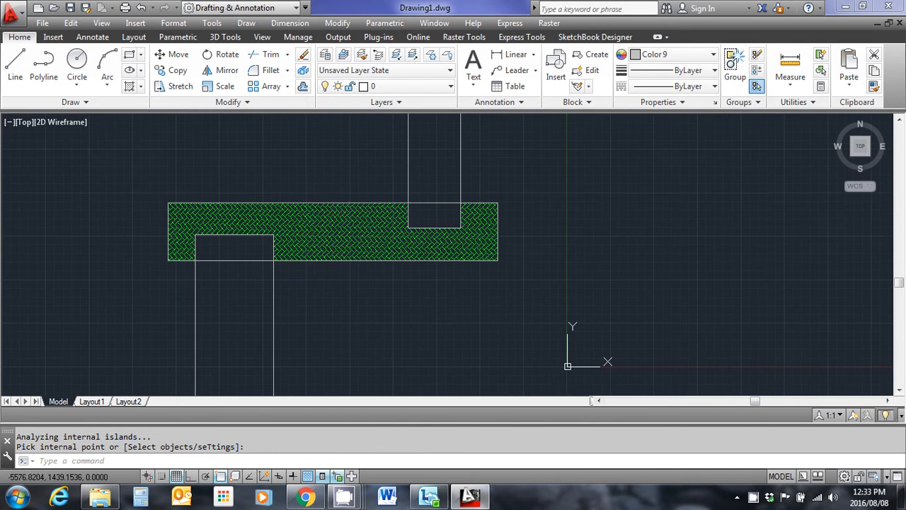
pyautogui.click(332, 224)
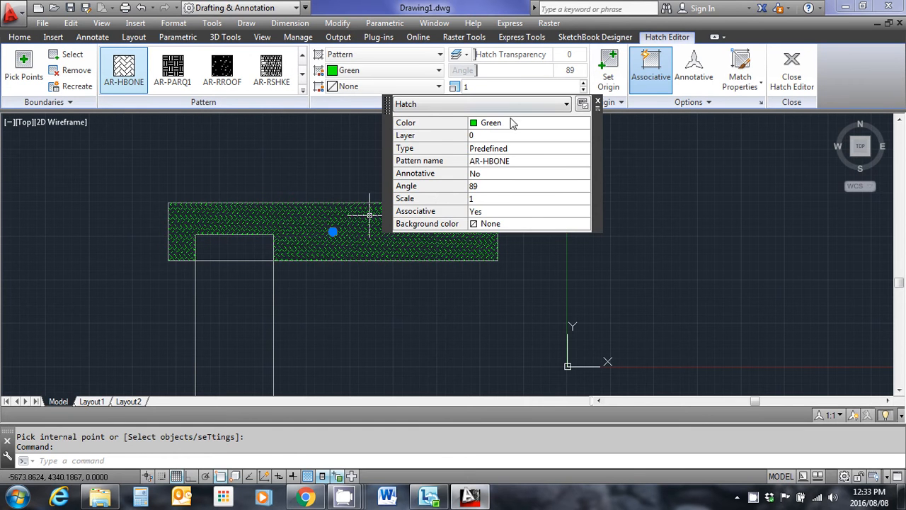
pyautogui.moveTo(391, 132)
pyautogui.mouseDown()
pyautogui.moveTo(449, 173)
pyautogui.moveTo(535, 196)
pyautogui.mouseUp()
pyautogui.click(467, 87)
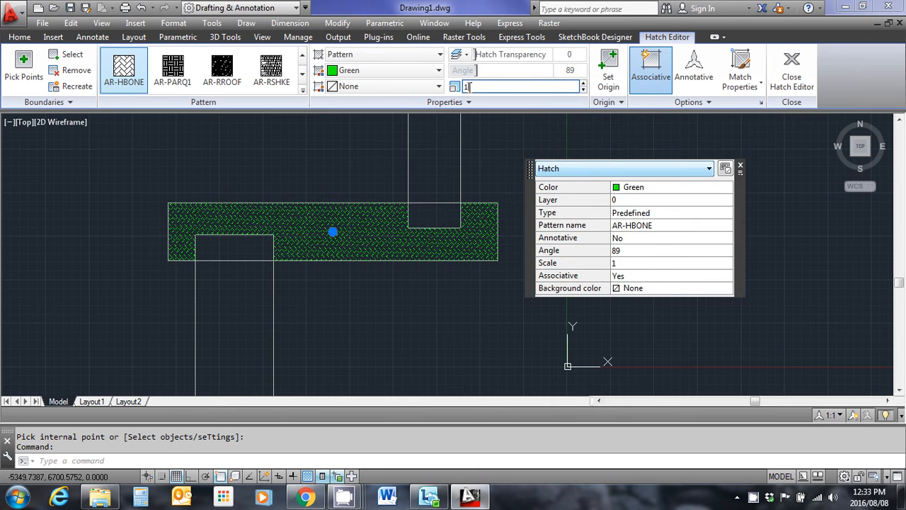
pyautogui.write('2')
pyautogui.press('Return')
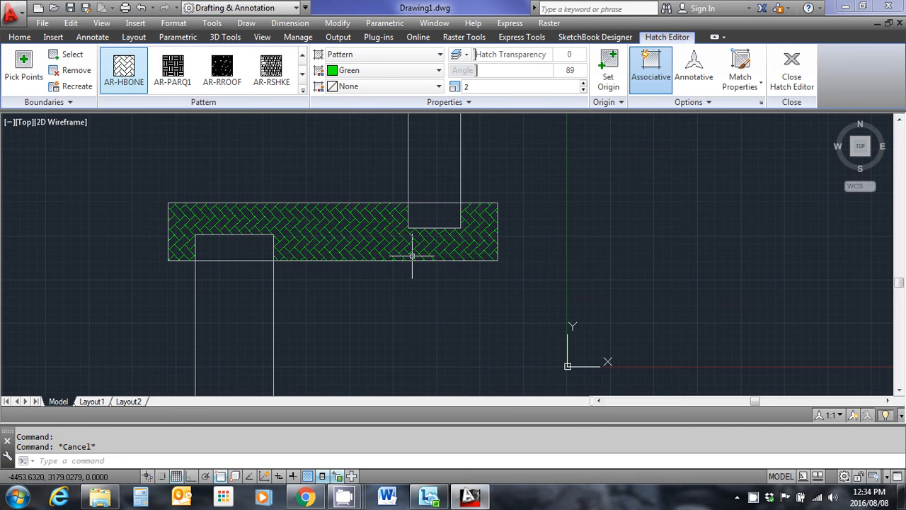
pyautogui.press('Escape')
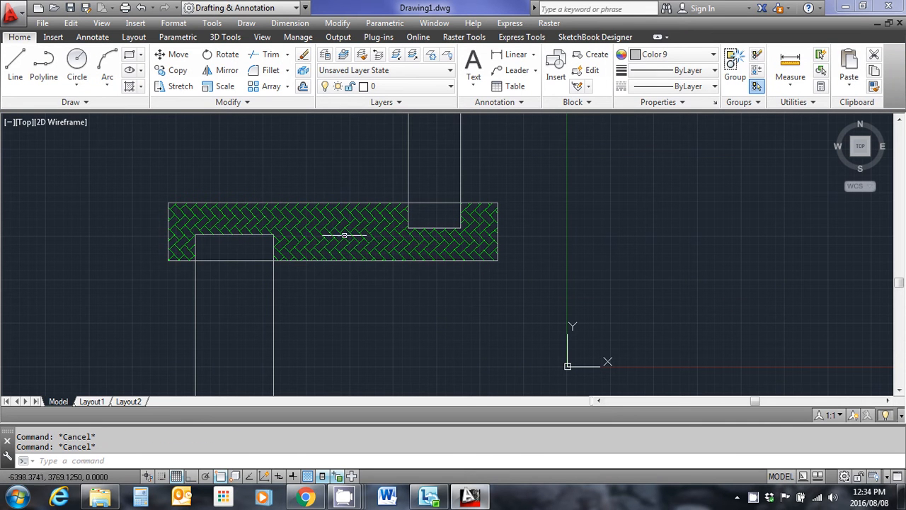
# Hatch the whole tall lower rectangle as a selected boundary object with the EARTH pattern
pyautogui.moveTo(344, 263); pyautogui.dragTo(378, 253, button='middle')
pyautogui.scroll(-2, 378, 252)
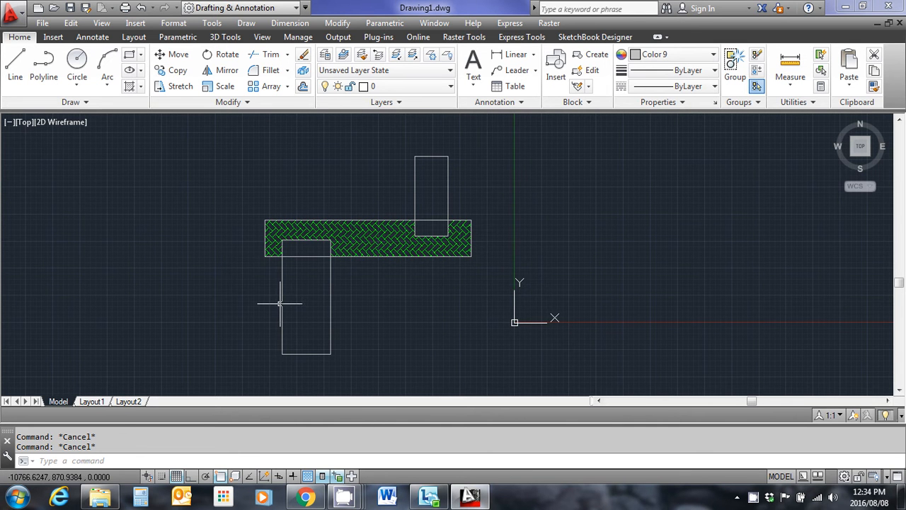
pyautogui.click(130, 86)
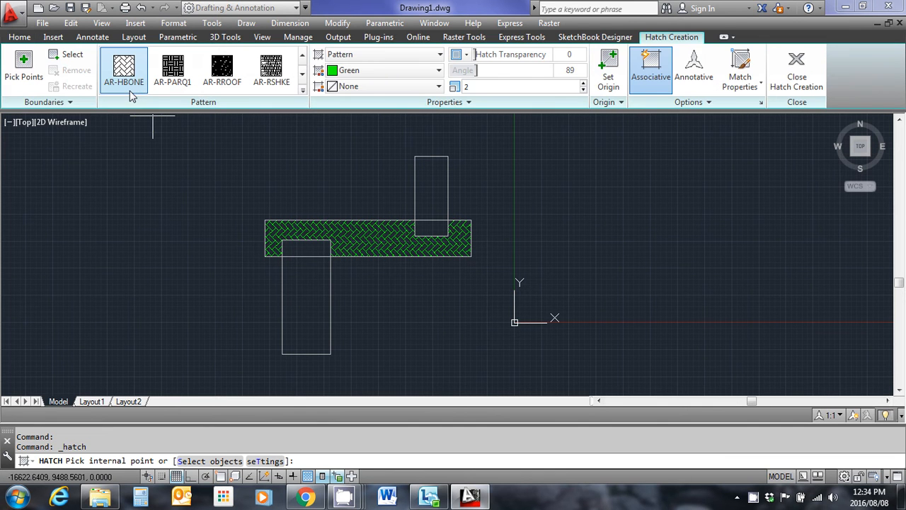
pyautogui.click(73, 57)
pyautogui.click(283, 312)
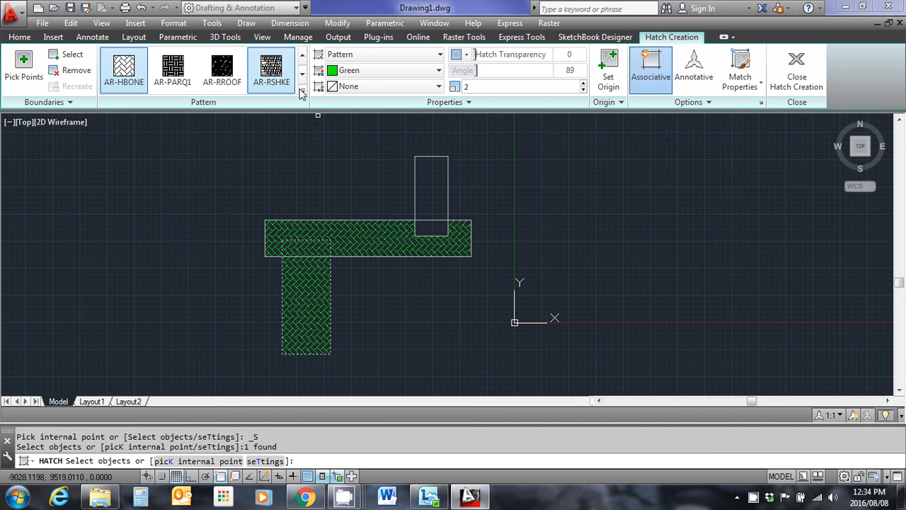
pyautogui.click(302, 90)
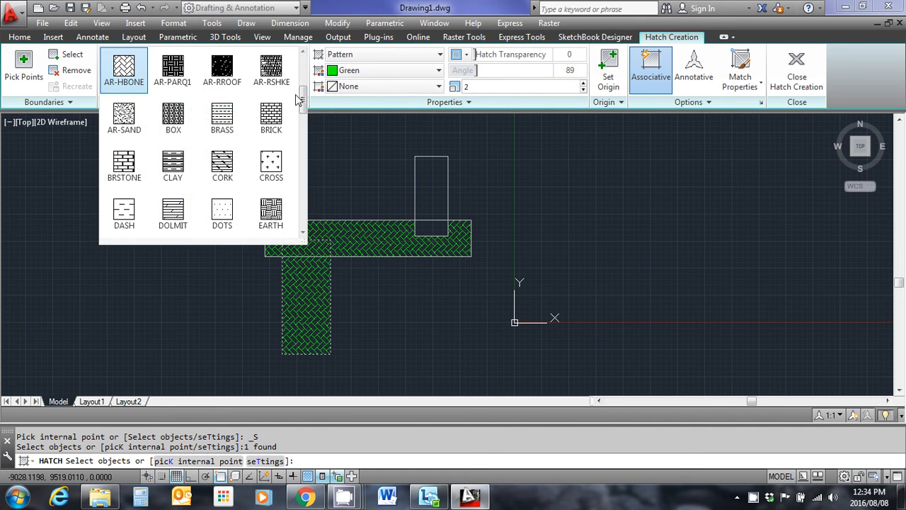
pyautogui.click(279, 220)
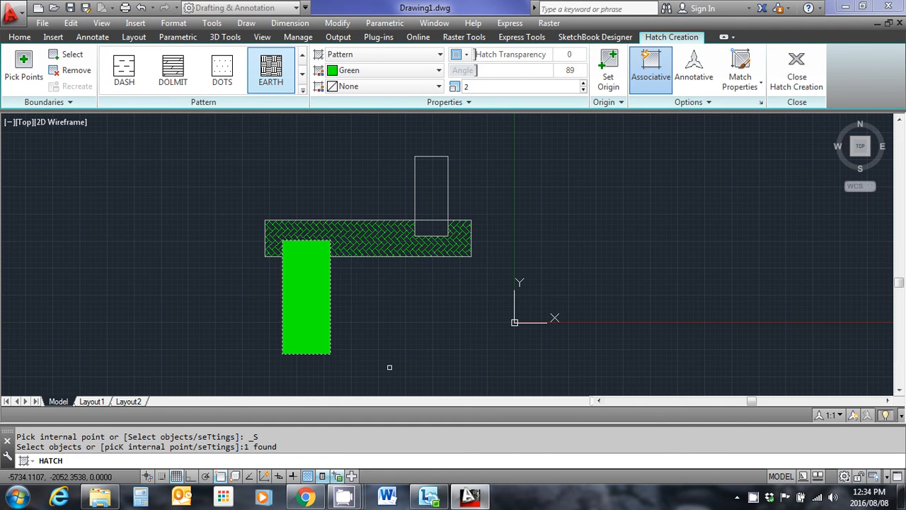
pyautogui.press('Escape')
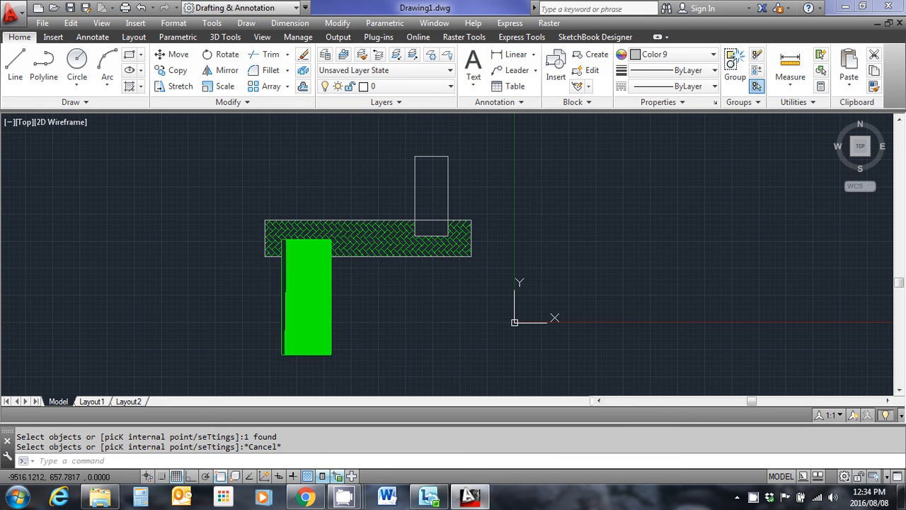
# Set the scale of the tall rectangle's EARTH hatch to 0.5
pyautogui.scroll(9, 373, 318)
pyautogui.scroll(-6, 453, 304)
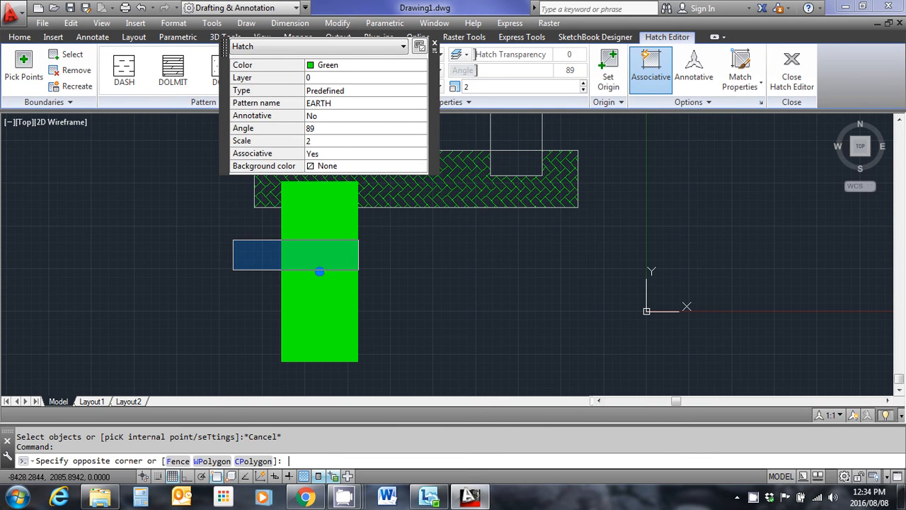
pyautogui.press('Escape')
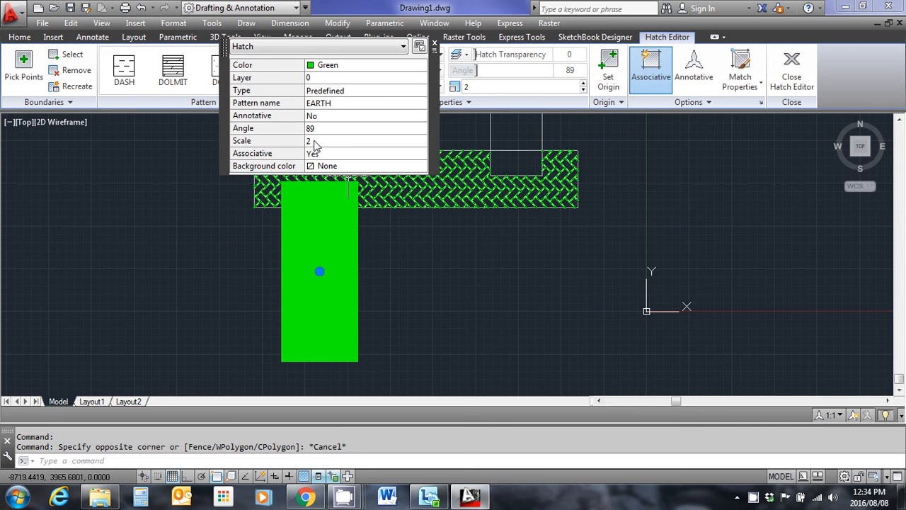
pyautogui.click(315, 142)
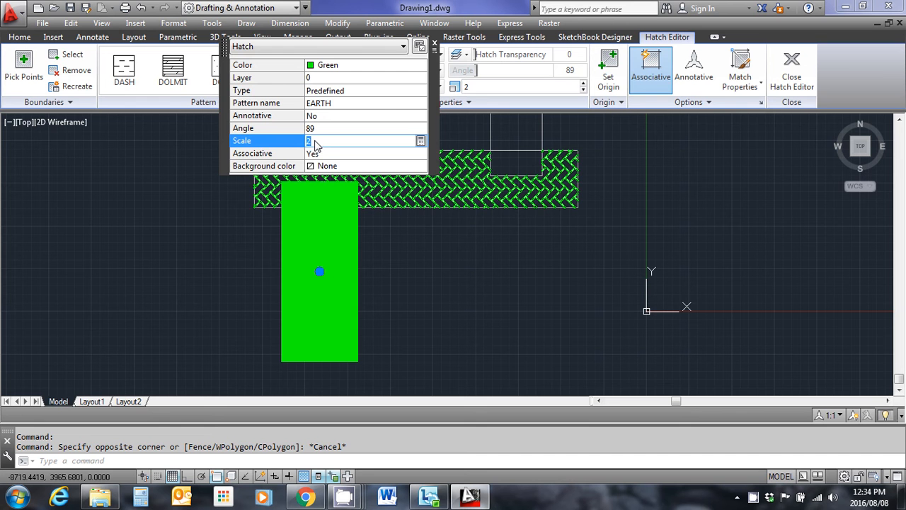
pyautogui.press('Return')
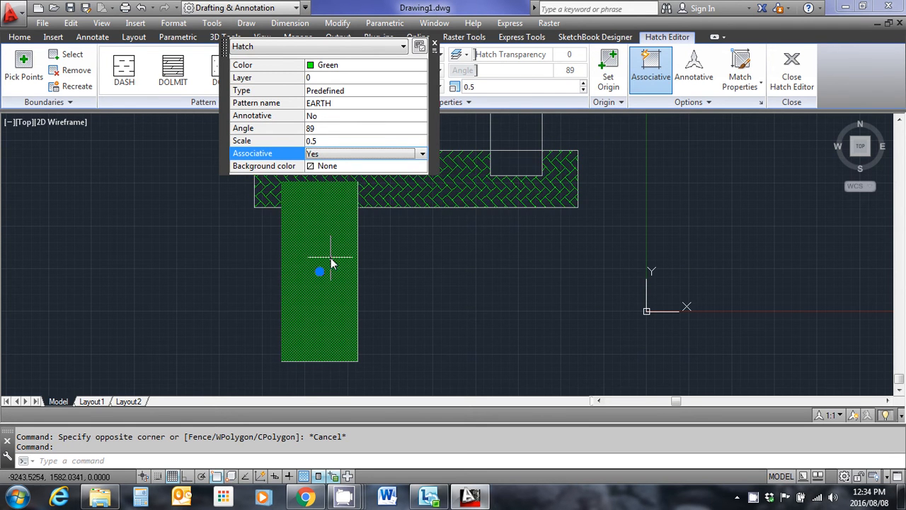
# Set the scale of the tall rectangle's EARTH hatch to 50
pyautogui.scroll(4, 327, 267)
pyautogui.scroll(-2, 326, 268)
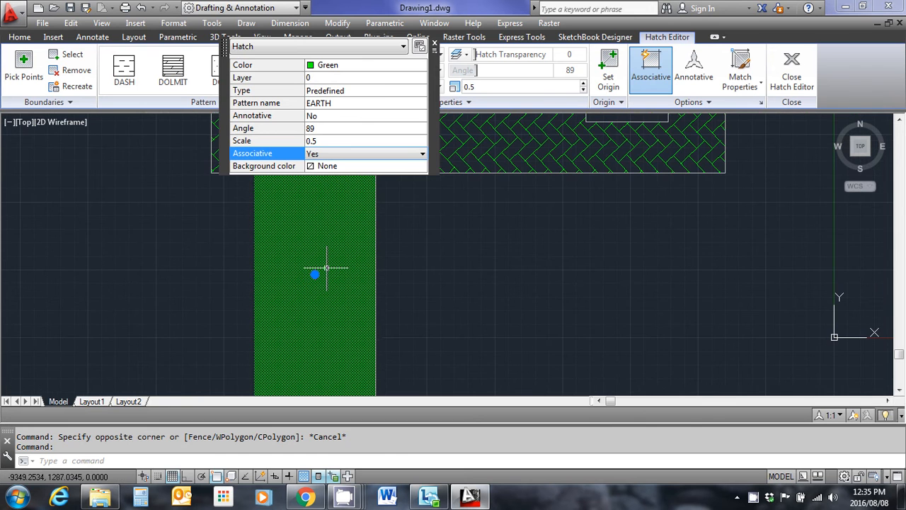
pyautogui.click(319, 139)
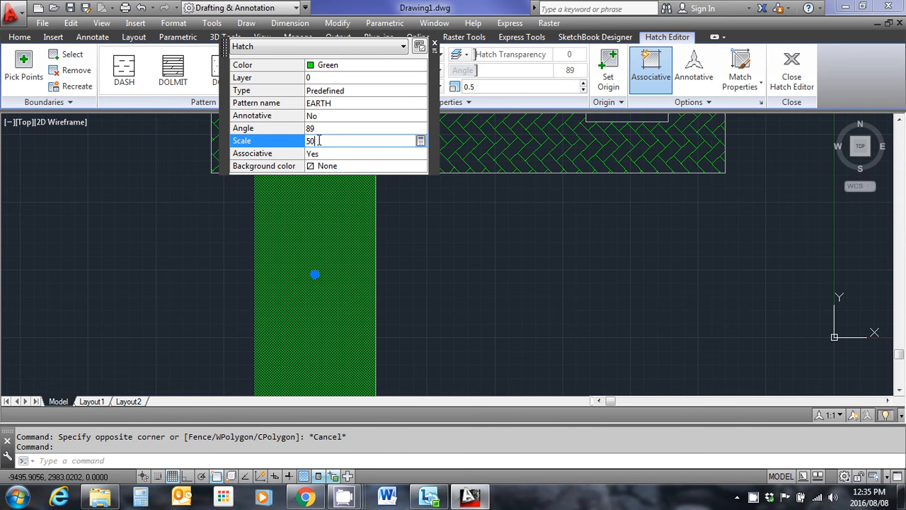
pyautogui.press('Tab')
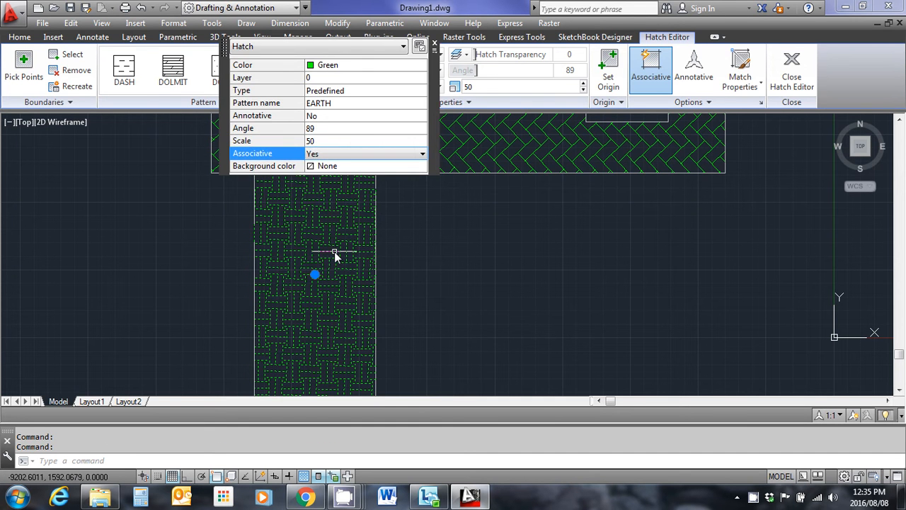
# Set the angle of the tall lower rectangle's EARTH hatch to 45
pyautogui.press('Escape')
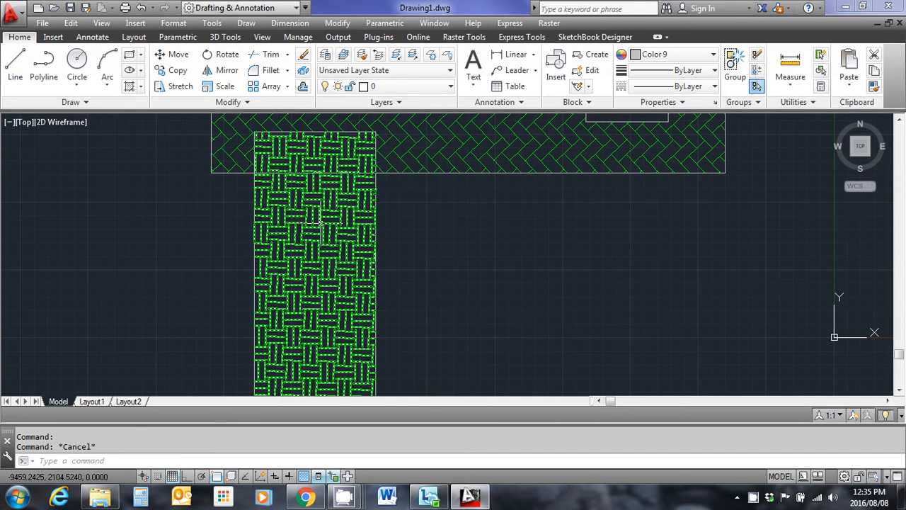
pyautogui.click(322, 207)
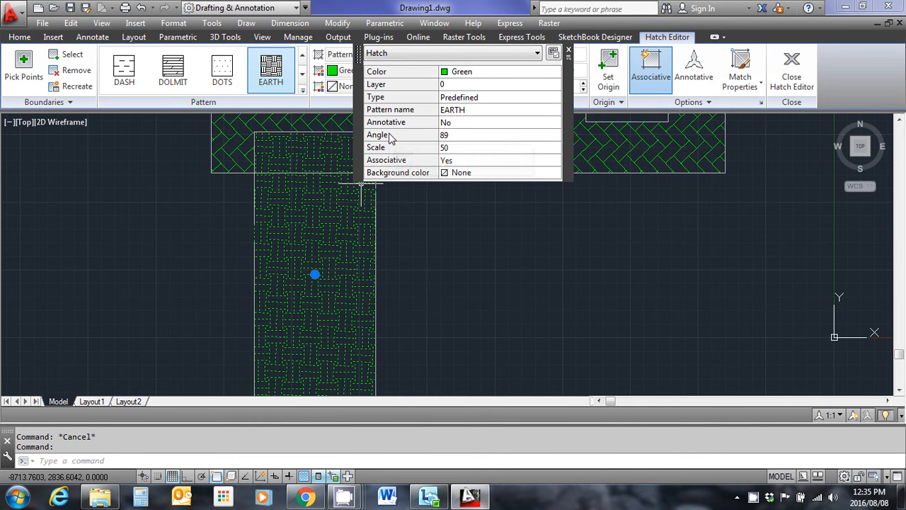
pyautogui.click(450, 134)
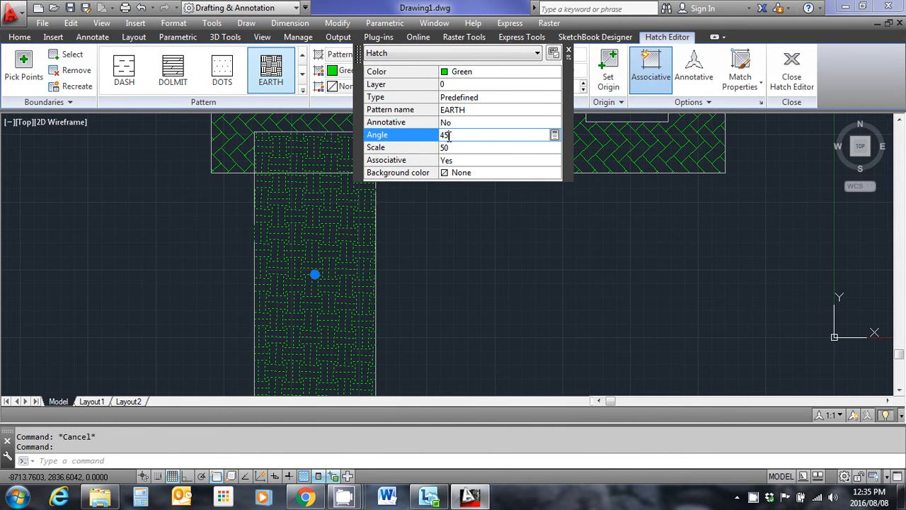
pyautogui.write('45')
pyautogui.press('Tab')
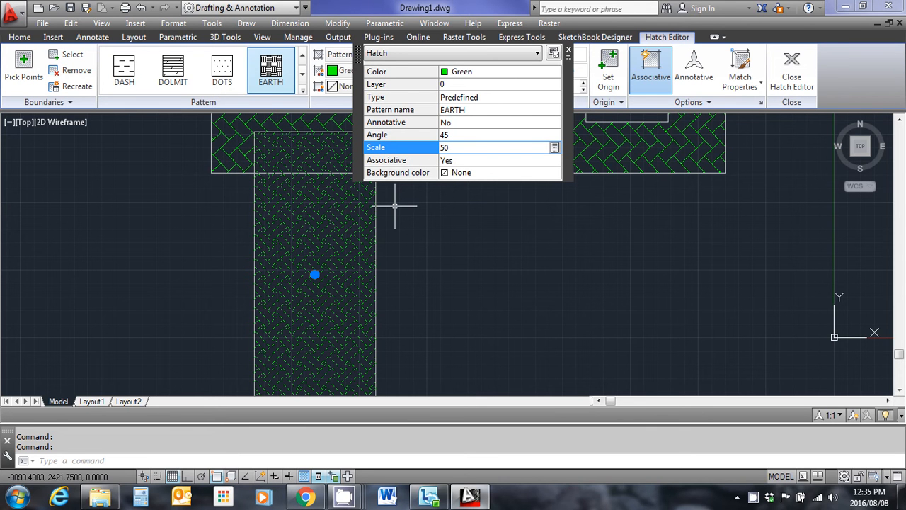
pyautogui.press('Escape')
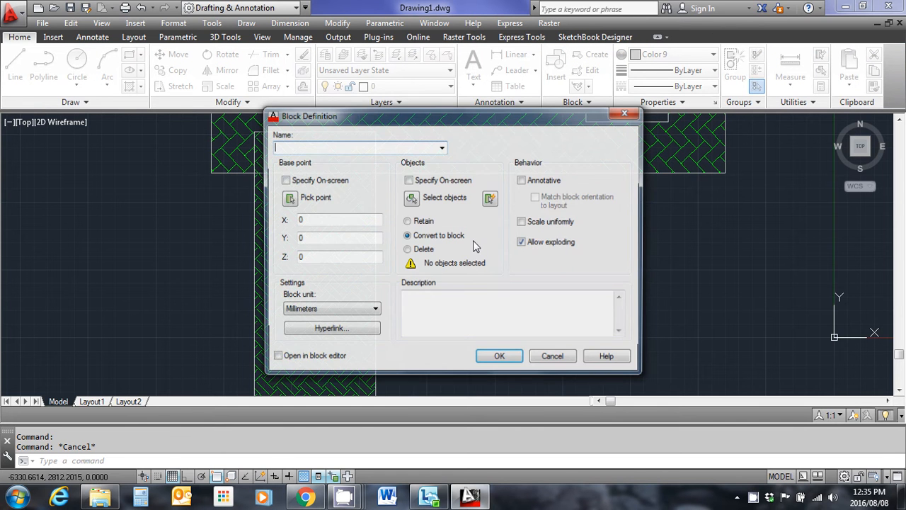
pyautogui.click(621, 115)
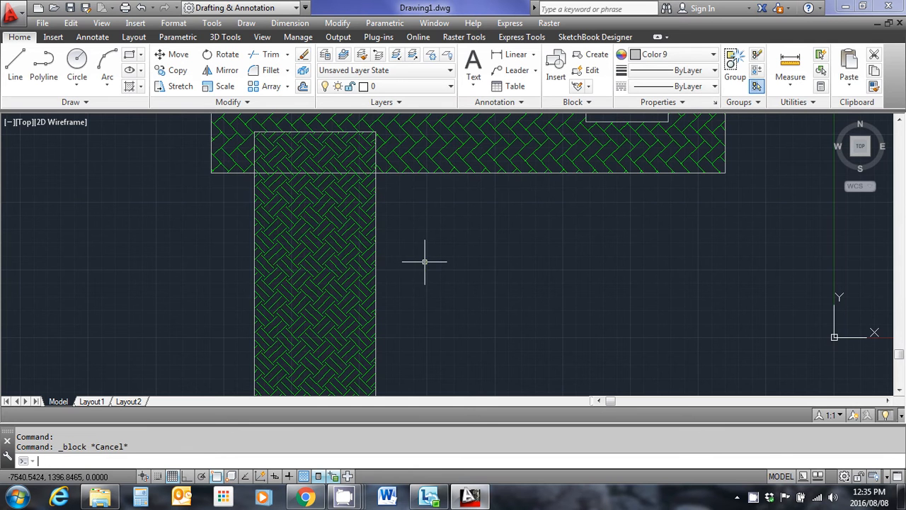
pyautogui.press('Escape')
# Change the colour of the tall lower rectangle's EARTH hatch to Blue
pyautogui.scroll(-3, 426, 255)
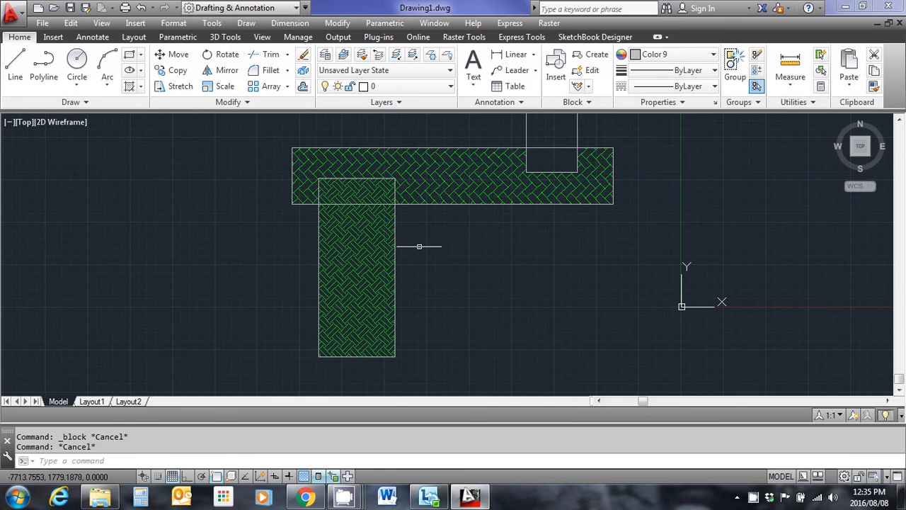
pyautogui.click(346, 233)
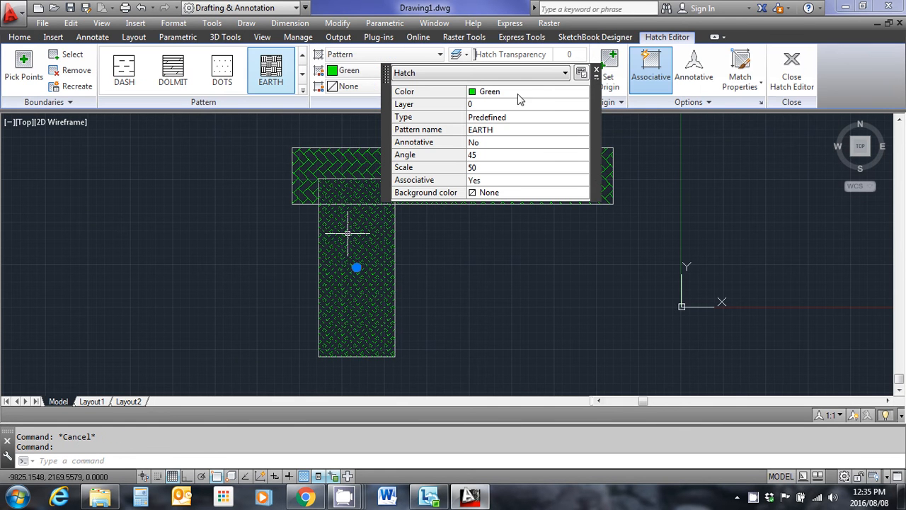
pyautogui.click(585, 92)
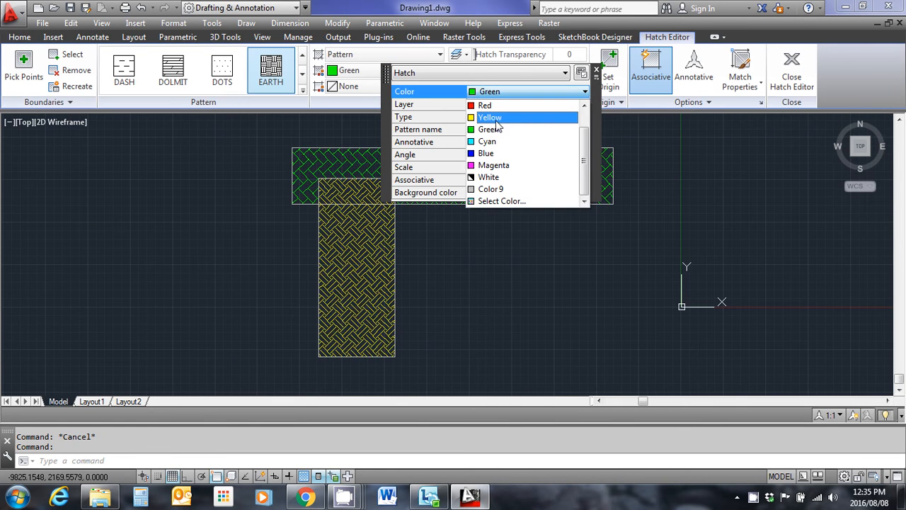
pyautogui.click(488, 154)
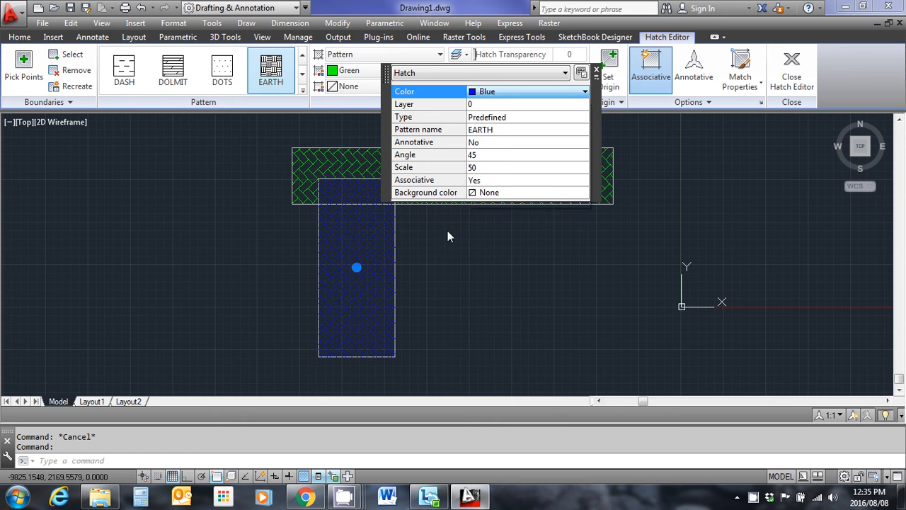
pyautogui.press('Escape')
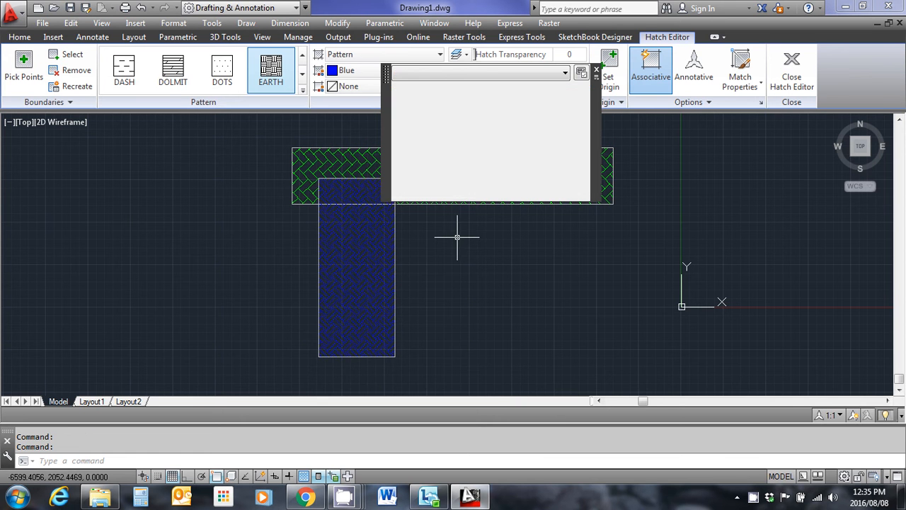
pyautogui.scroll(-2, 461, 251)
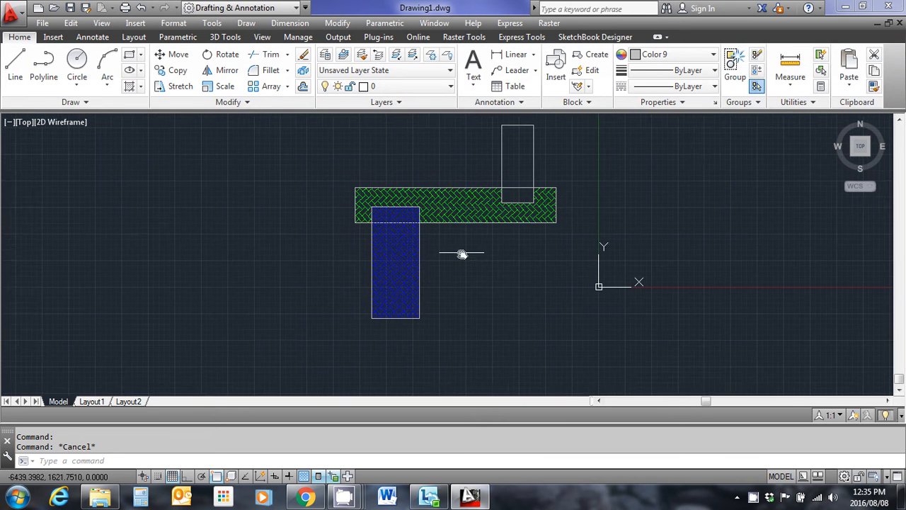
pyautogui.scroll(3, 390, 275)
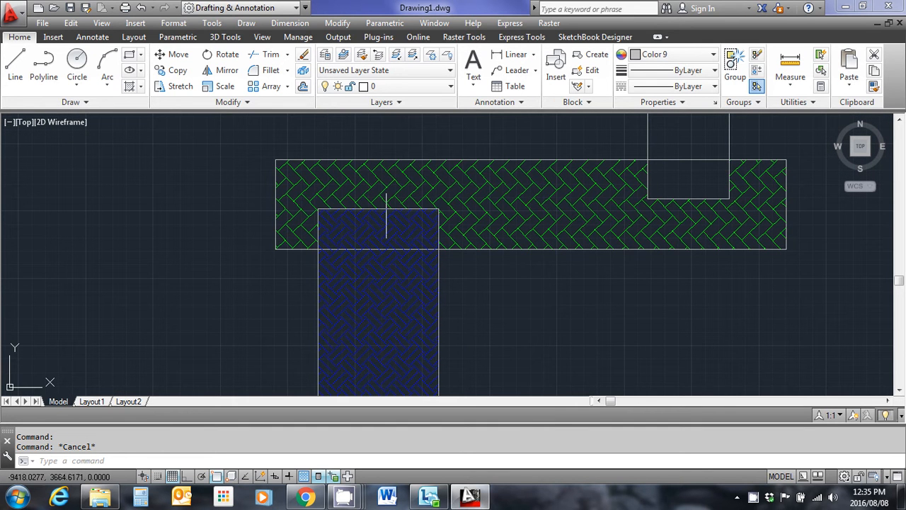
pyautogui.click(382, 208)
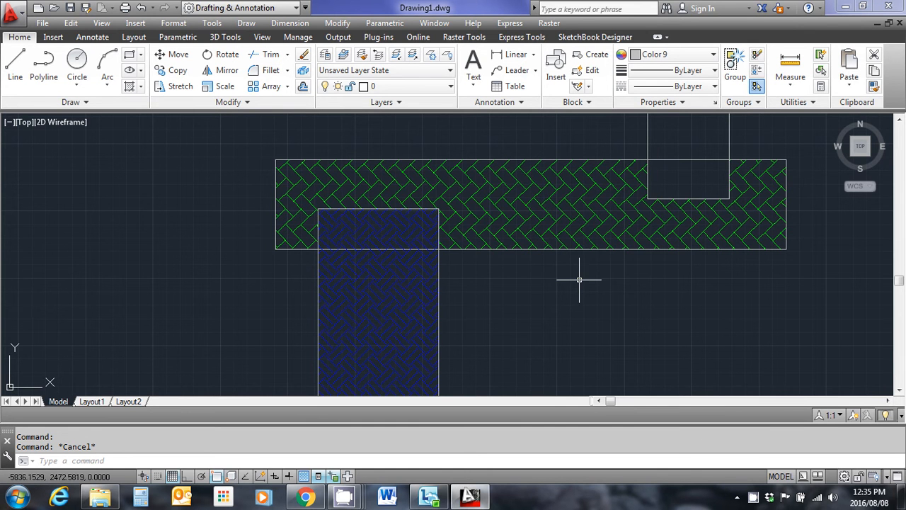
# Hatch the overlap between the upper upright rectangle and the wide rectangle by an internal point, using the green EARTH pattern
pyautogui.scroll(-4, 580, 280)
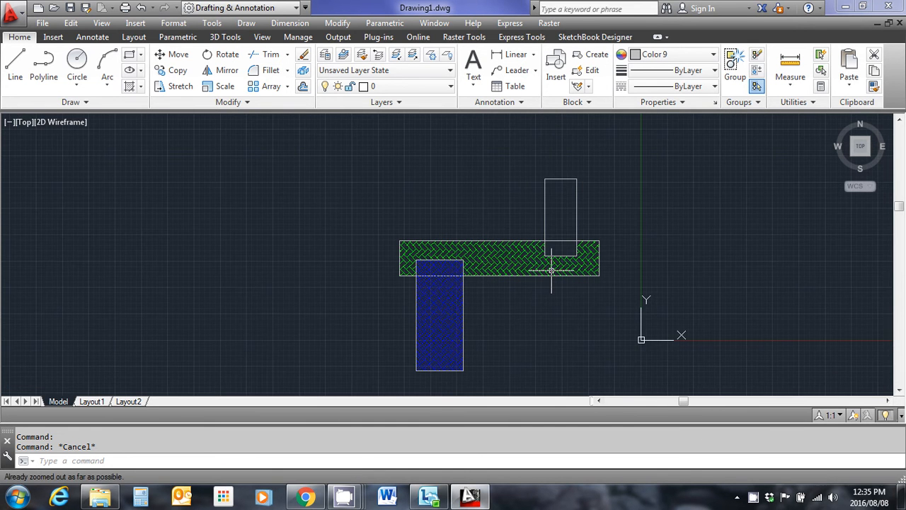
pyautogui.scroll(2, 556, 241)
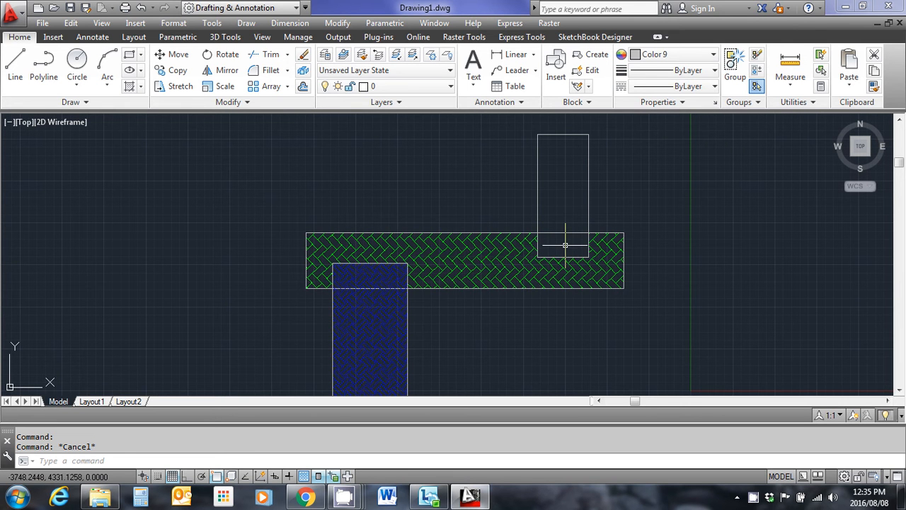
pyautogui.click(129, 88)
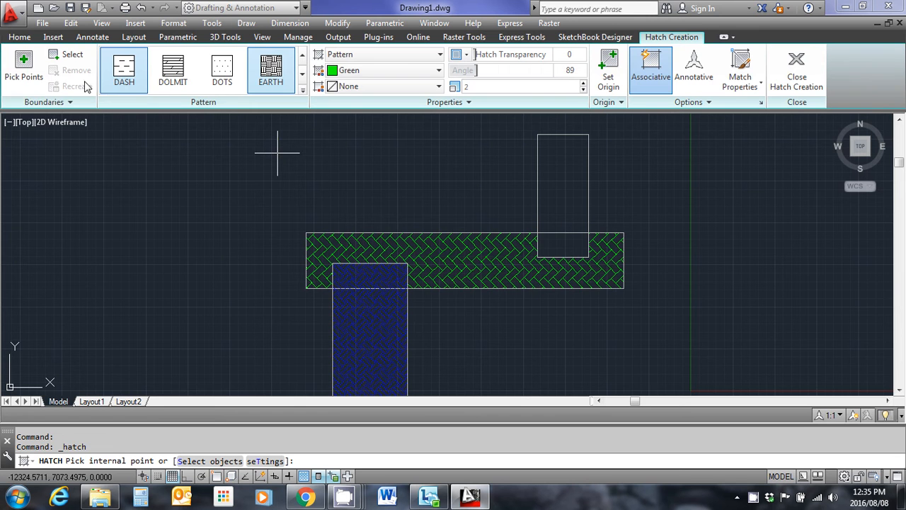
pyautogui.click(27, 67)
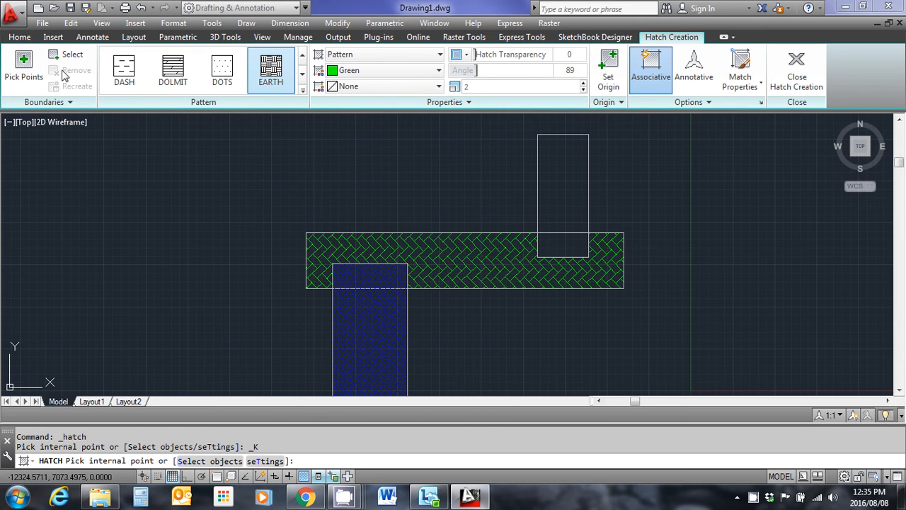
pyautogui.click(565, 244)
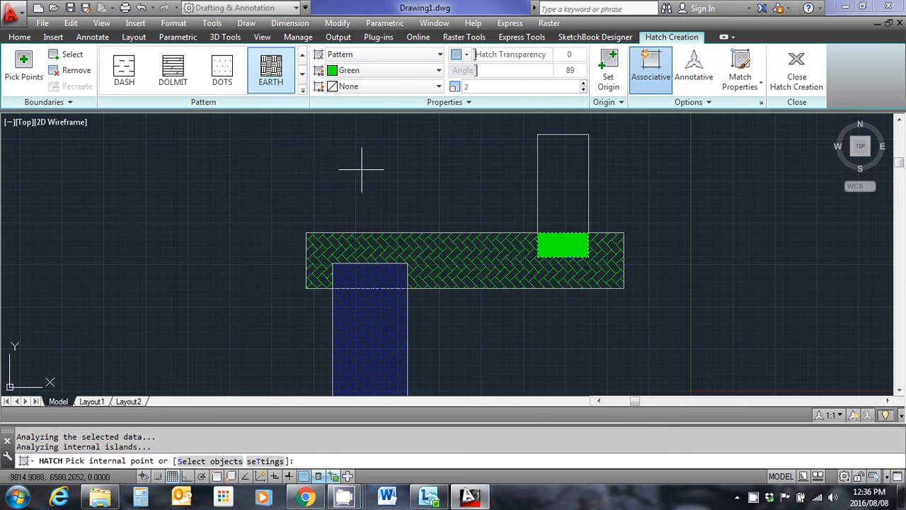
pyautogui.press('Escape')
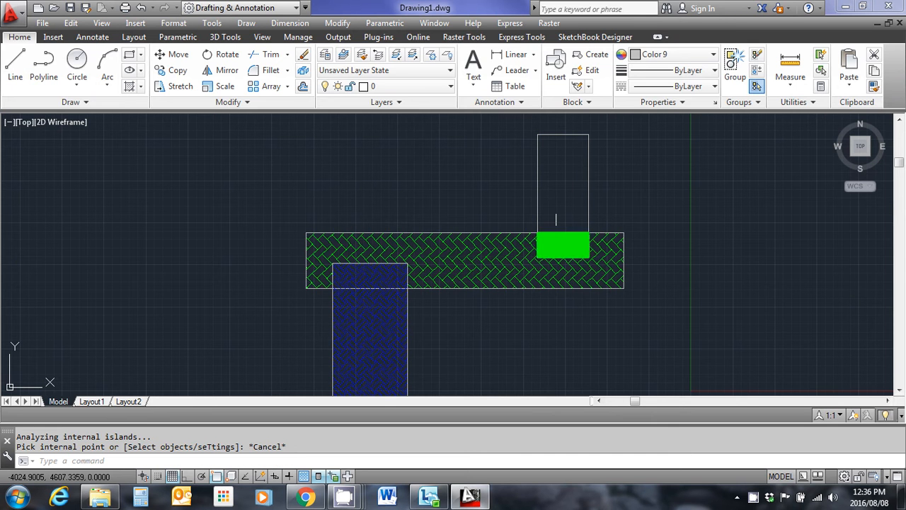
# Change the upper overlap area's hatch colour to Color 9 and its pattern to AR-CONC
pyautogui.click(562, 244)
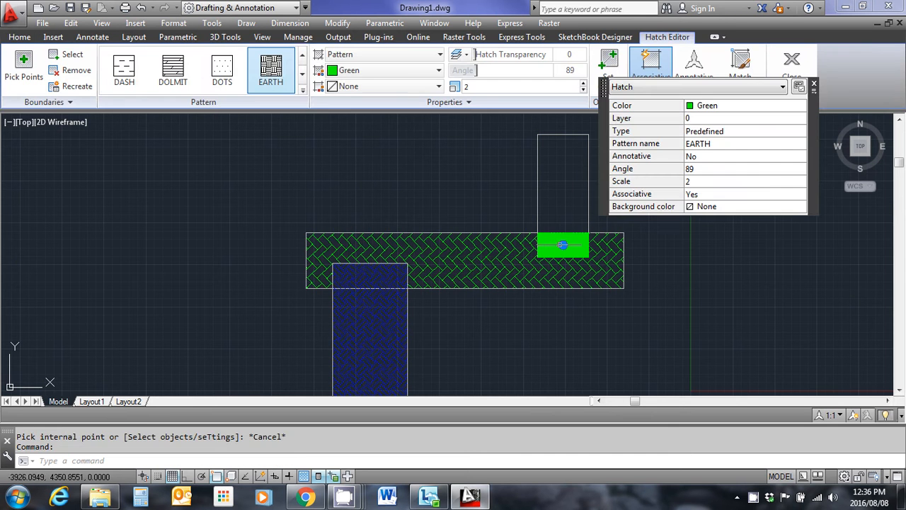
pyautogui.click(438, 73)
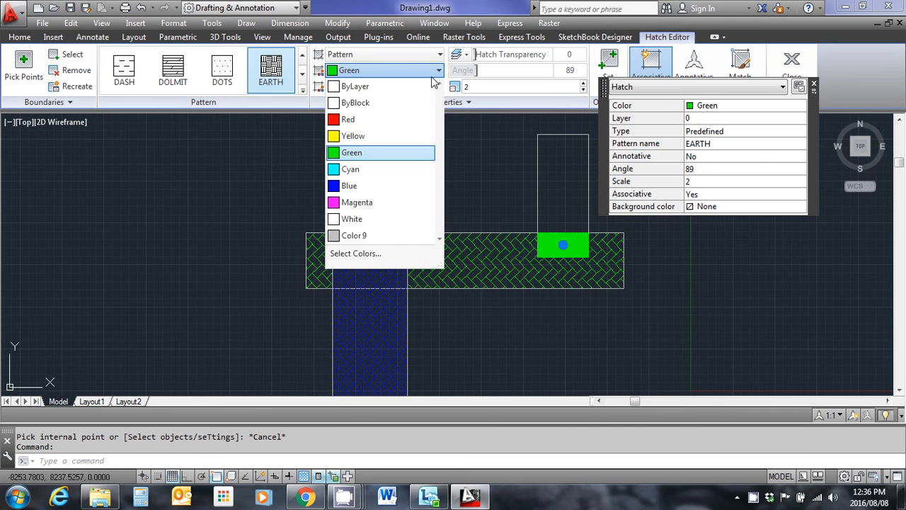
pyautogui.click(362, 237)
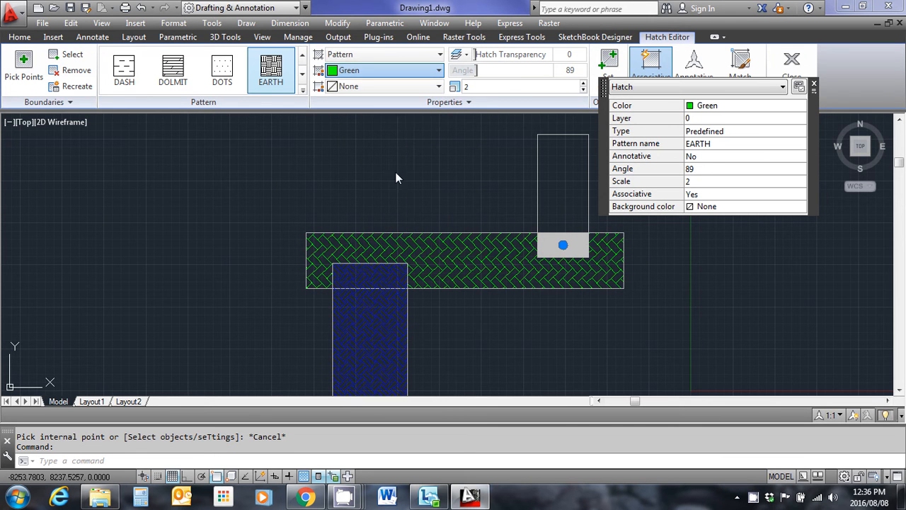
pyautogui.click(303, 94)
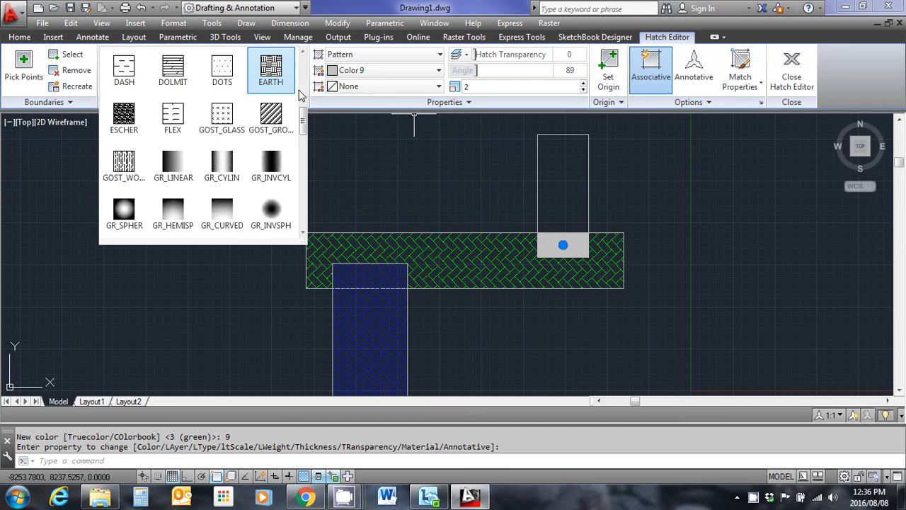
pyautogui.scroll(10, 300, 99)
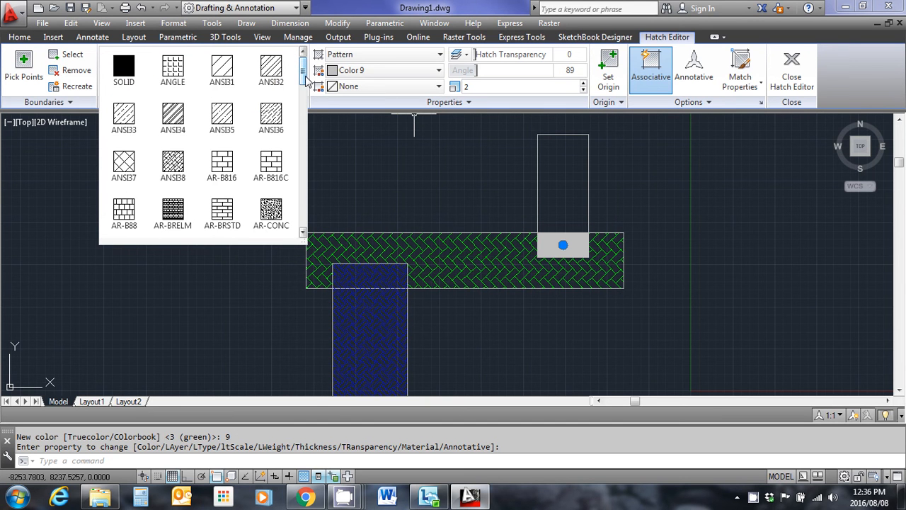
pyautogui.click(271, 211)
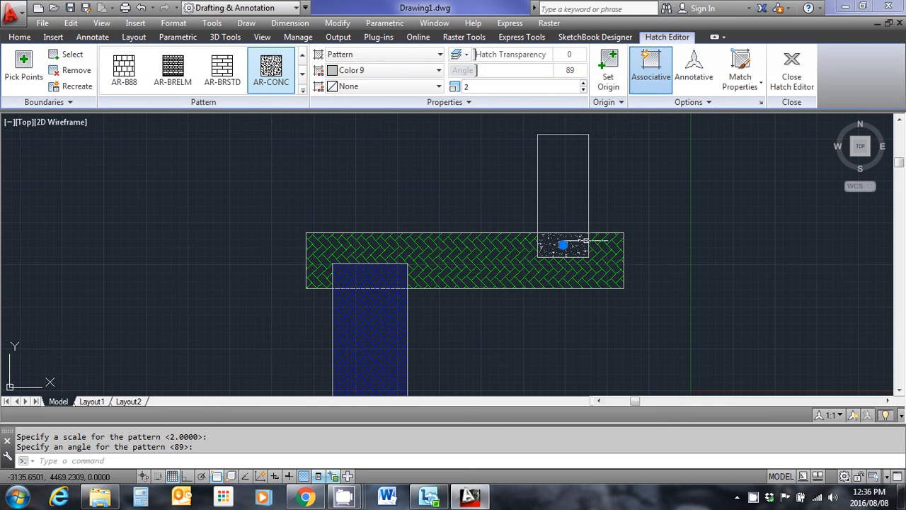
# Set the scale of the upper overlap area's AR-CONC hatch to 1
pyautogui.click(477, 87)
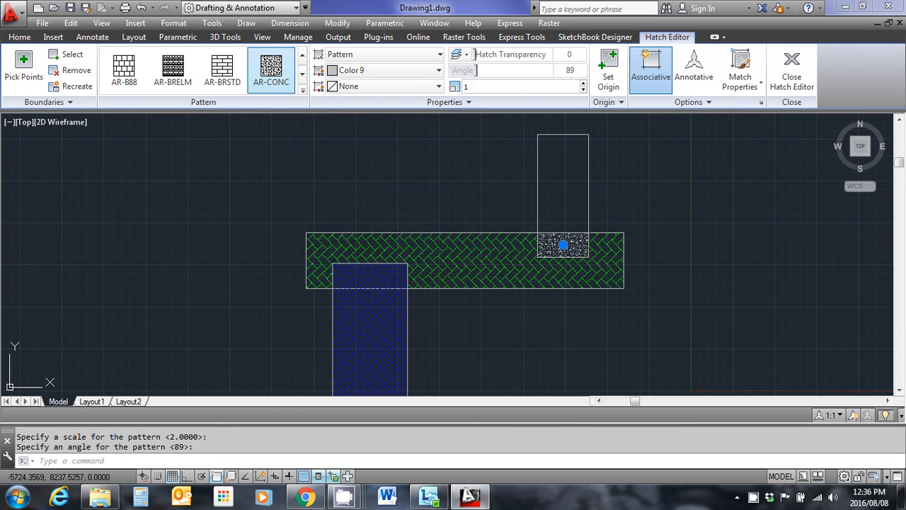
pyautogui.press('Escape')
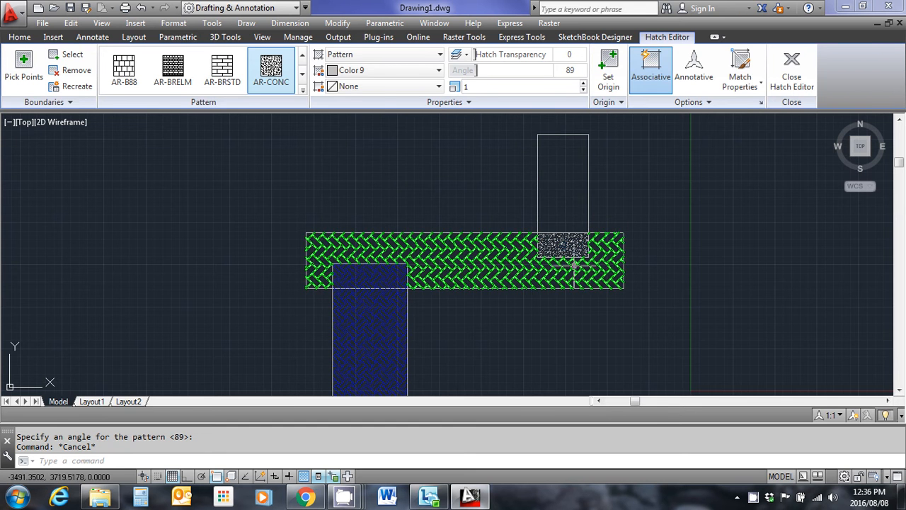
pyautogui.scroll(8, 575, 264)
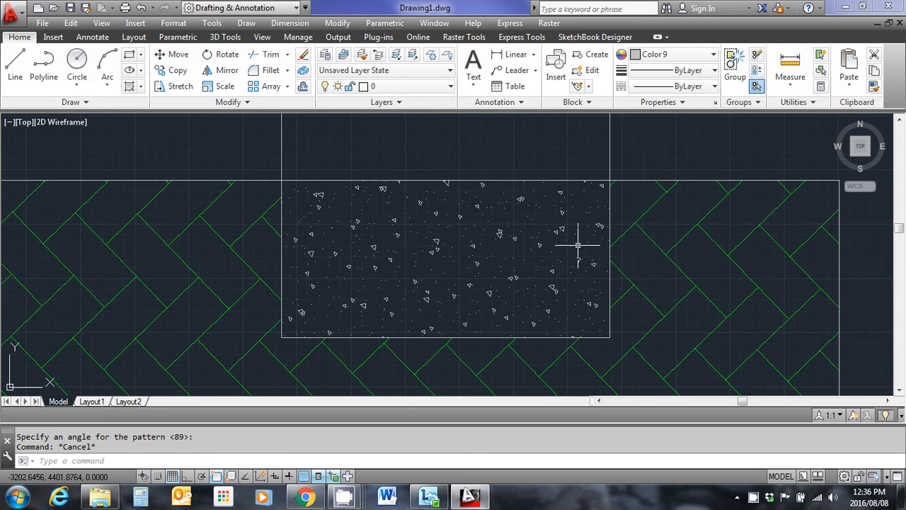
pyautogui.press('Escape')
# Hatch the upper upright rectangle's area above the wide rectangle by an internal point, using the green EARTH pattern
pyautogui.scroll(-8, 478, 258)
pyautogui.scroll(2, 479, 258)
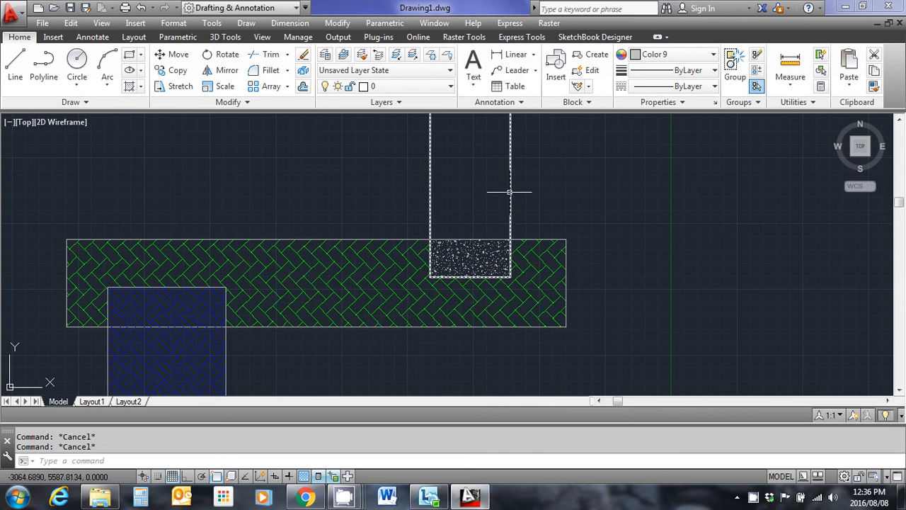
pyautogui.moveTo(472, 197); pyautogui.dragTo(472, 229, button='middle')
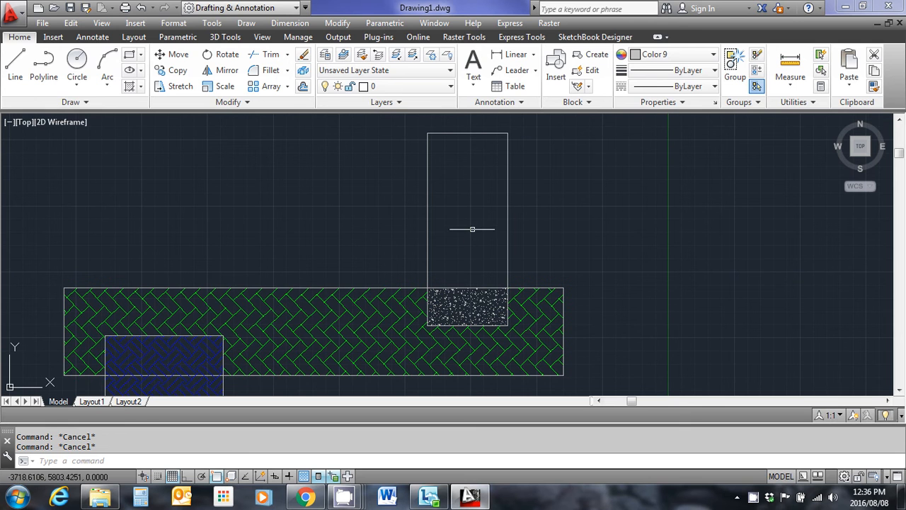
pyautogui.click(129, 86)
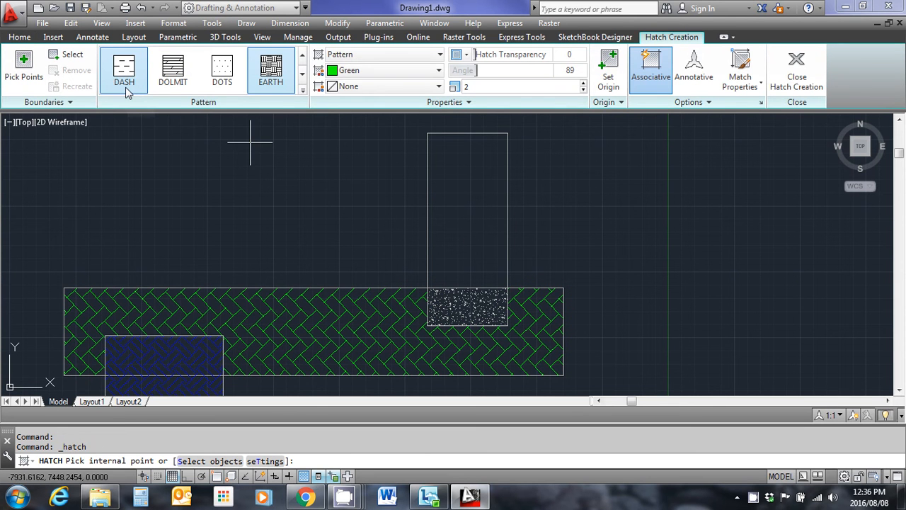
pyautogui.click(23, 67)
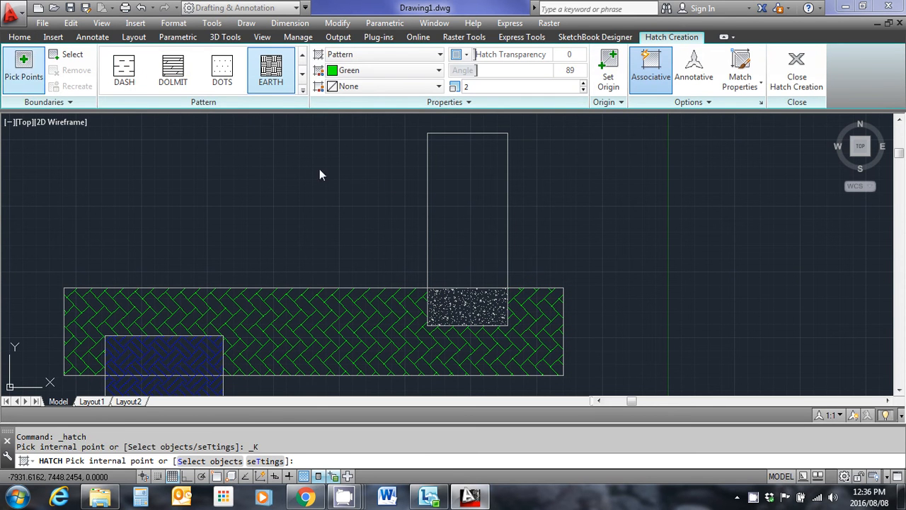
pyautogui.click(467, 170)
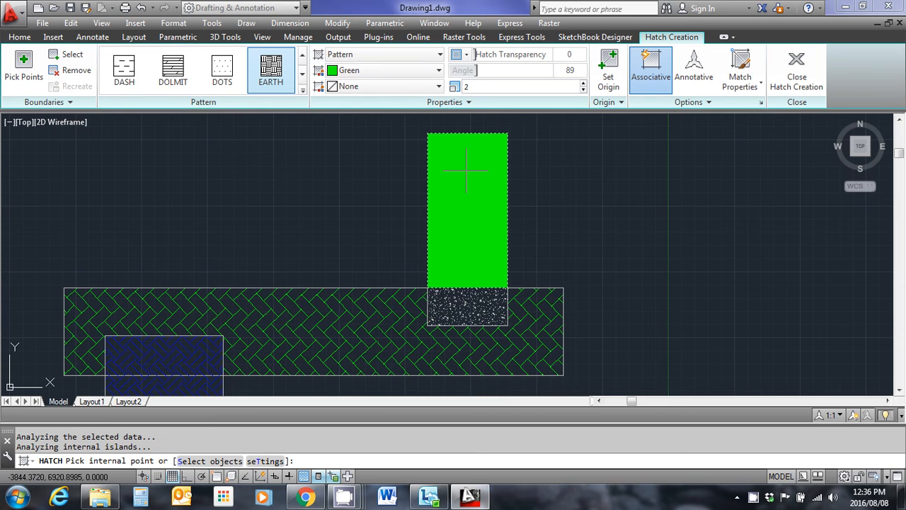
# Change the upper upright rectangle's hatch pattern to AR-CONC and its colour to Cyan, and finish the hatch
pyautogui.click(302, 90)
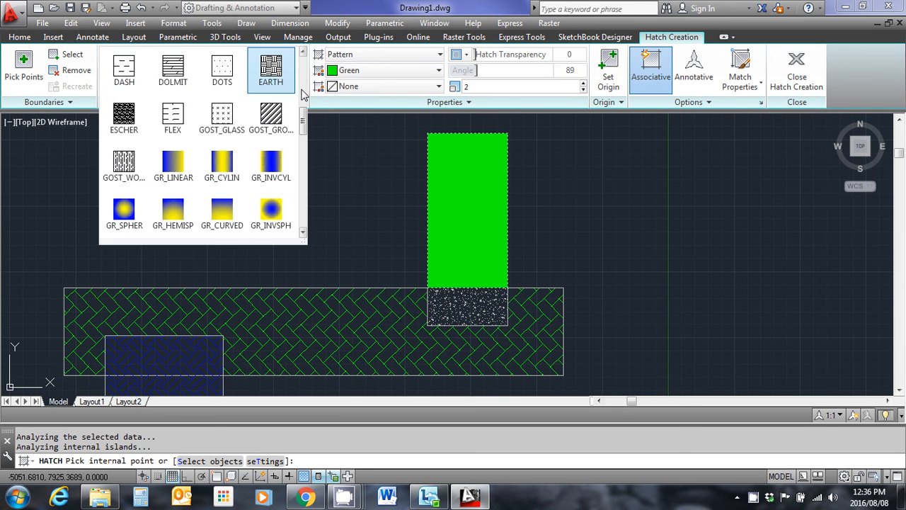
pyautogui.moveTo(303, 134); pyautogui.dragTo(304, 87)
pyautogui.click(265, 157)
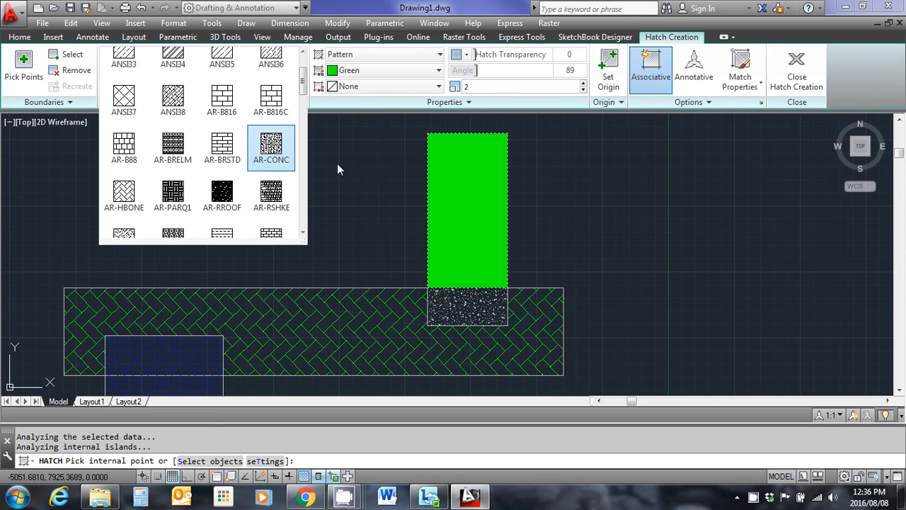
pyautogui.click(464, 211)
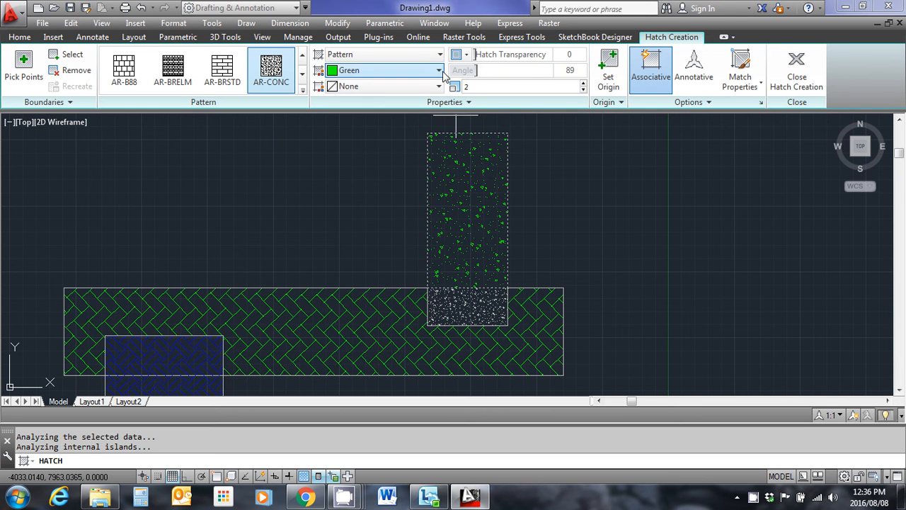
pyautogui.click(410, 70)
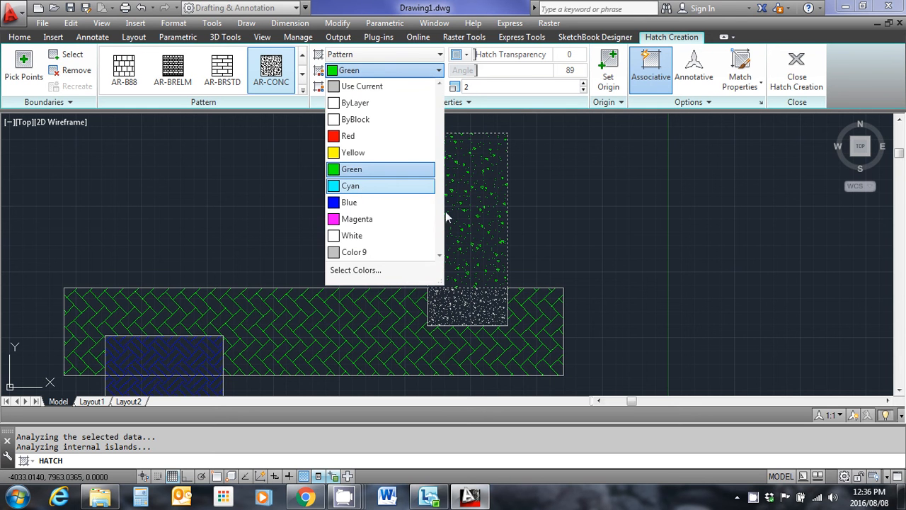
pyautogui.click(365, 194)
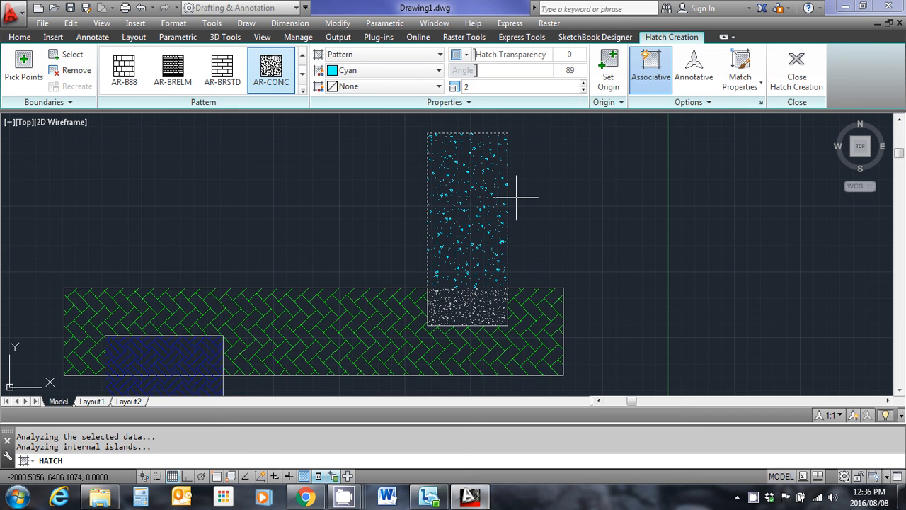
pyautogui.press('Escape')
# Set the current colour to Yellow and draw three gently falling ground line segments in the empty area left of the hatched rectangles
pyautogui.scroll(-4, 517, 198)
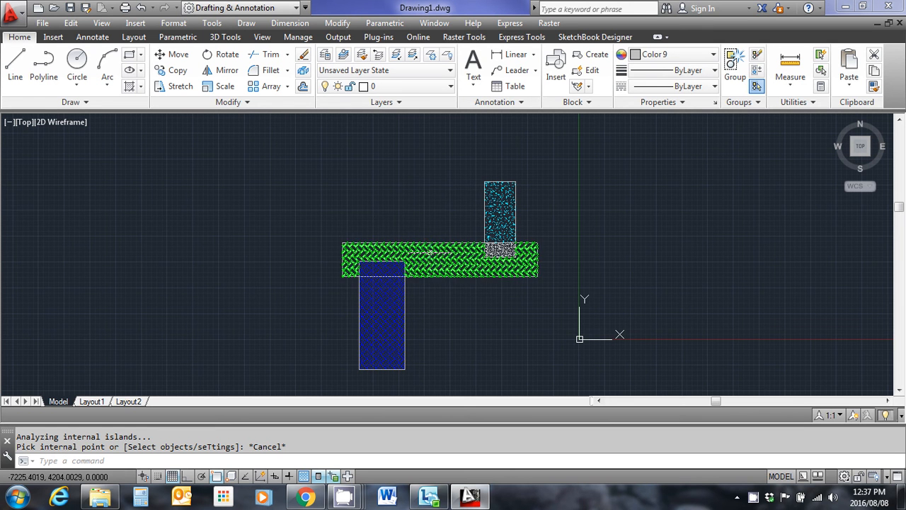
pyautogui.scroll(-2, 320, 201)
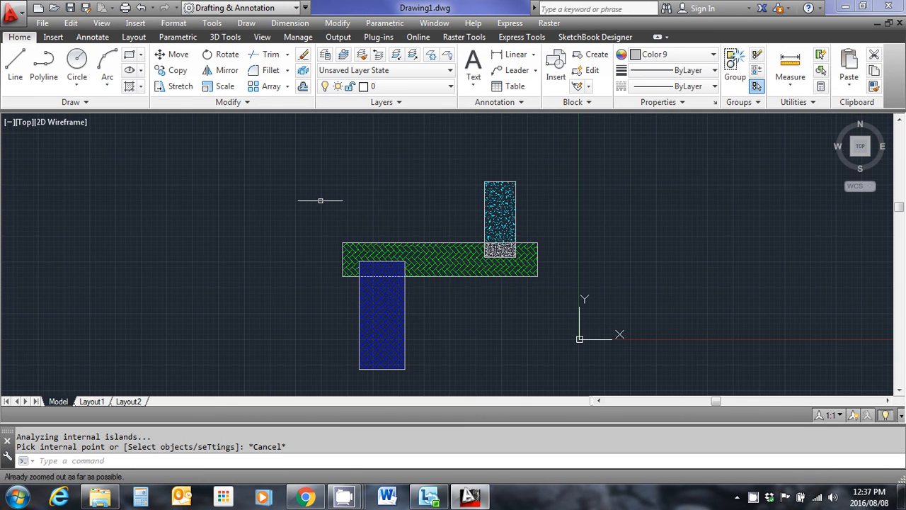
pyautogui.moveTo(320, 200); pyautogui.dragTo(597, 210, button='middle')
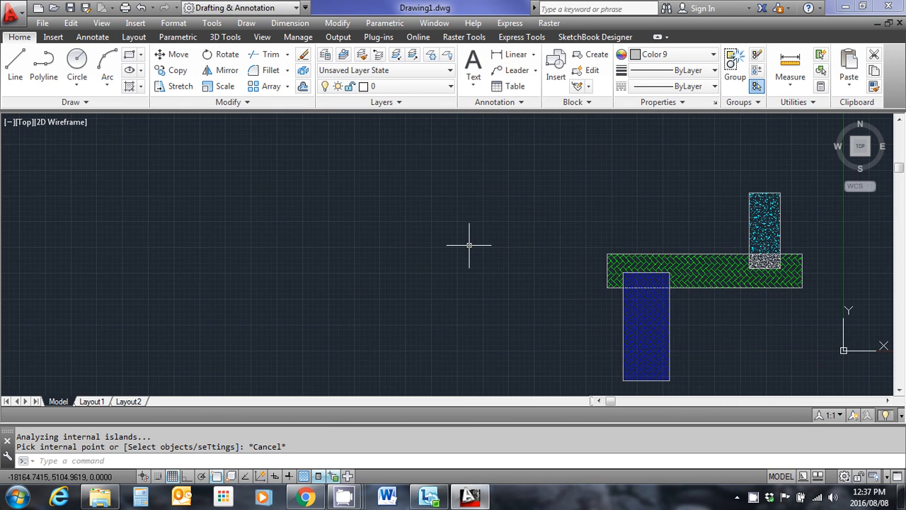
pyautogui.scroll(2, 382, 238)
pyautogui.scroll(1, 364, 238)
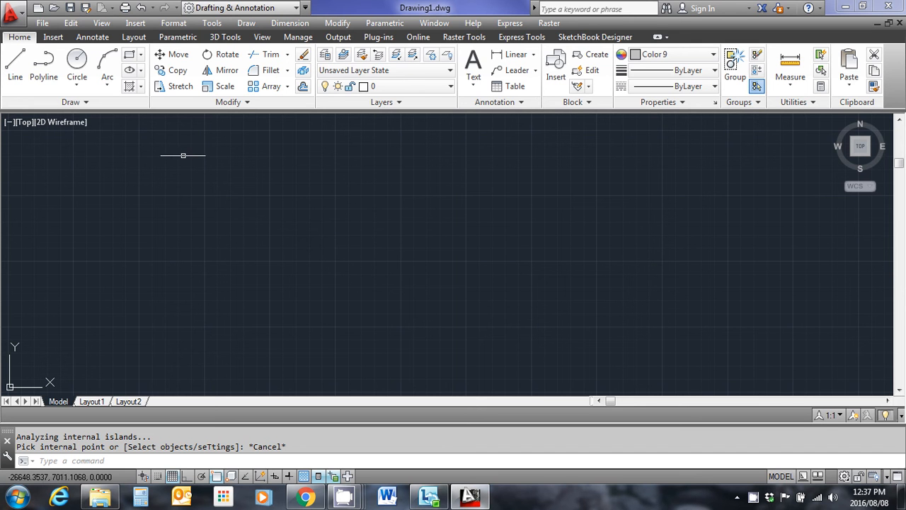
pyautogui.click(680, 55)
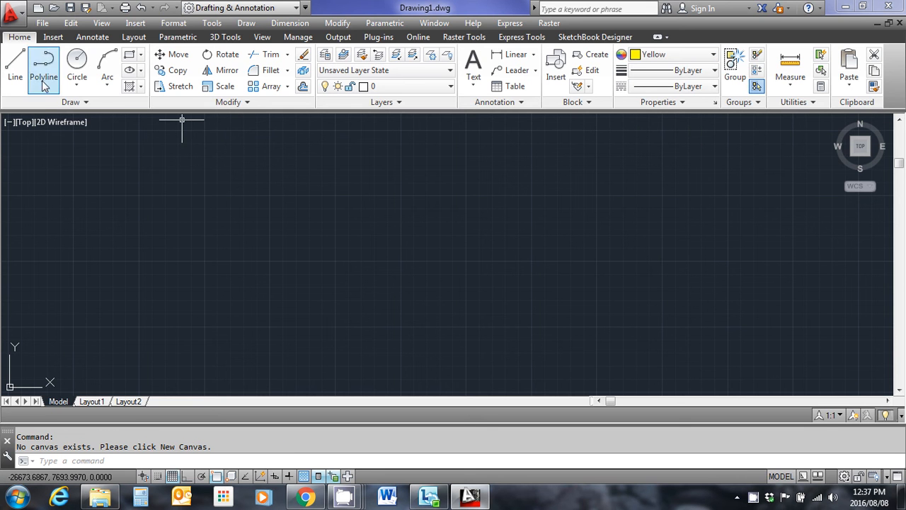
pyautogui.click(200, 182)
pyautogui.click(264, 200)
pyautogui.click(323, 206)
pyautogui.click(360, 215)
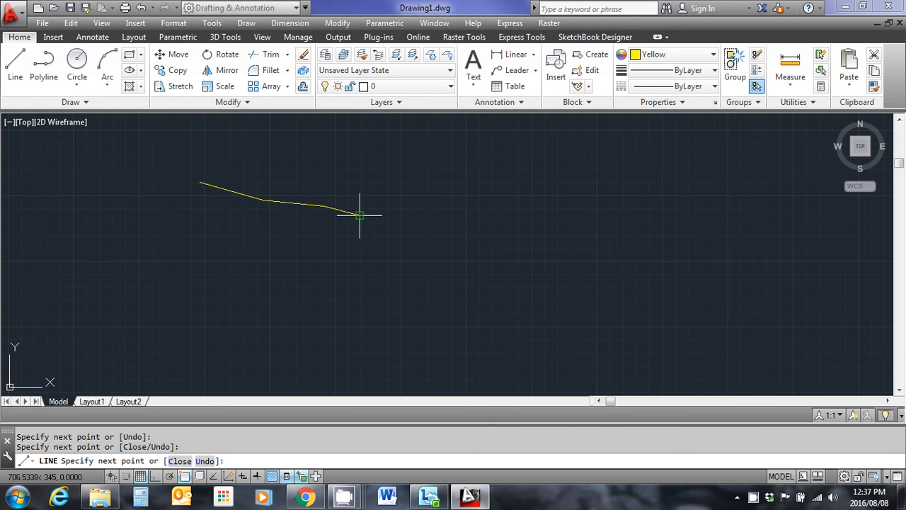
# Continue the line down, across and back up to form a rectangular trench about 2567 units deep
pyautogui.click(361, 349)
pyautogui.click(451, 349)
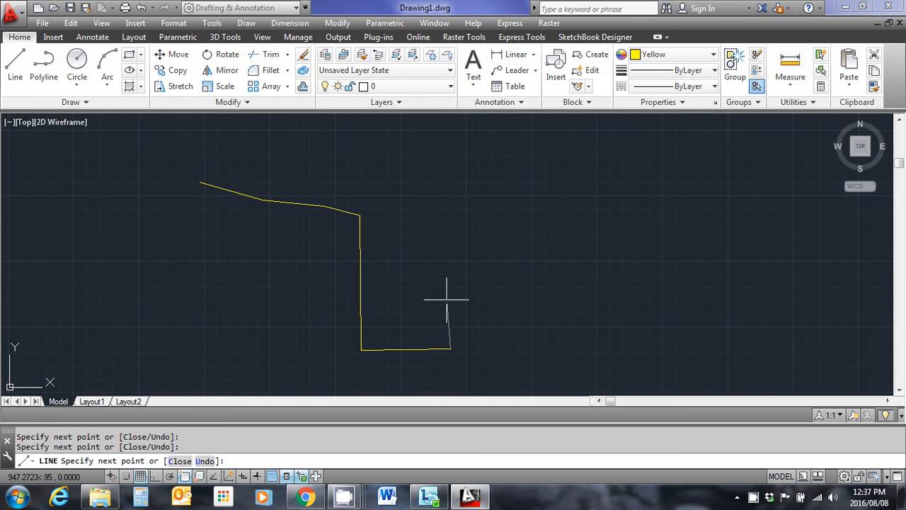
pyautogui.click(449, 216)
# Continue the uneven ground line with four segments to the right of the trench and end the line
pyautogui.click(497, 210)
pyautogui.click(581, 192)
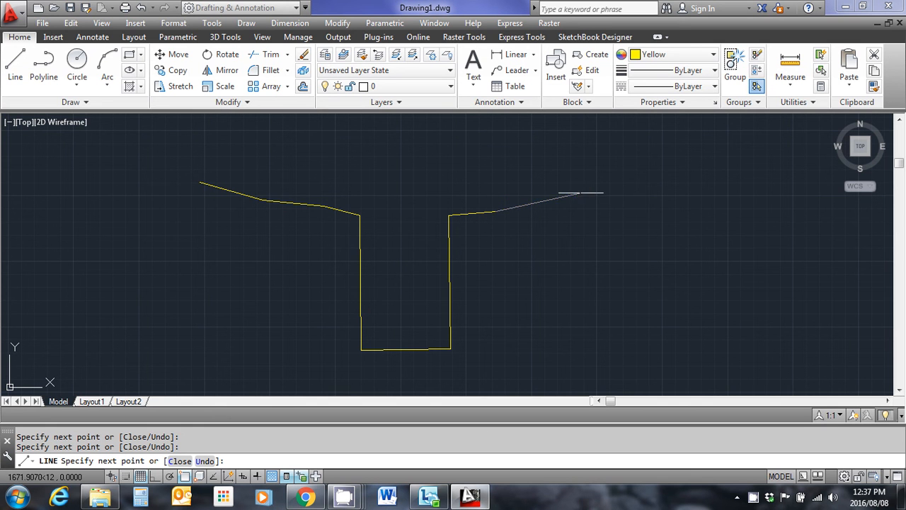
pyautogui.click(635, 204)
pyautogui.click(708, 193)
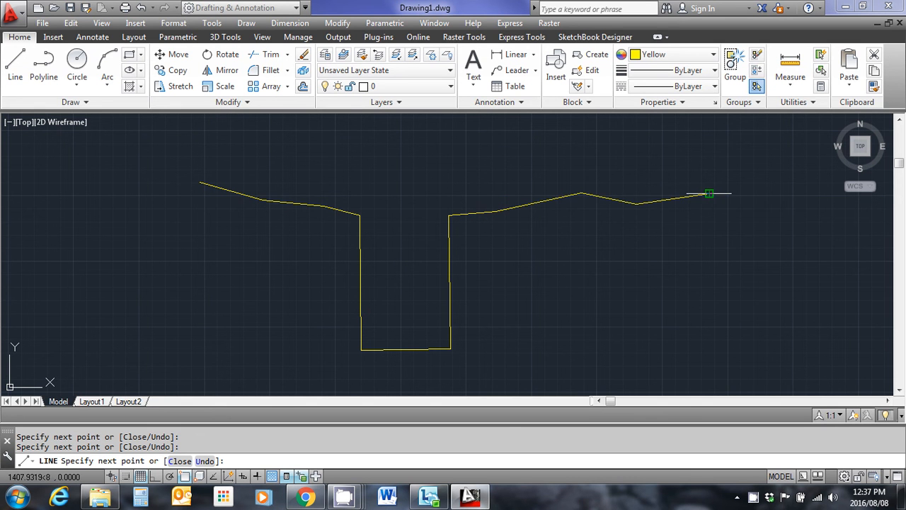
pyautogui.rightClick(709, 193)
pyautogui.click(722, 203)
pyautogui.press('Escape')
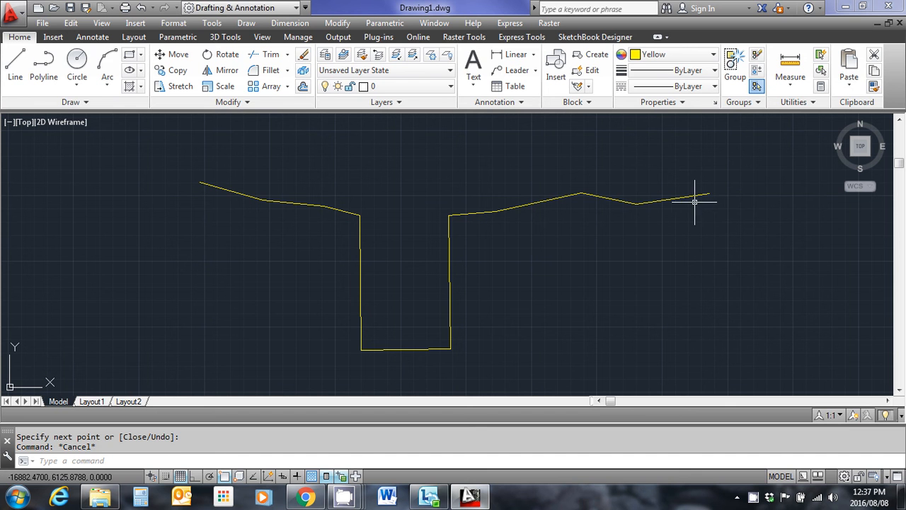
# Draw a circle with a radius of about 530 as a pipe in the lower part of the trench
pyautogui.click(78, 59)
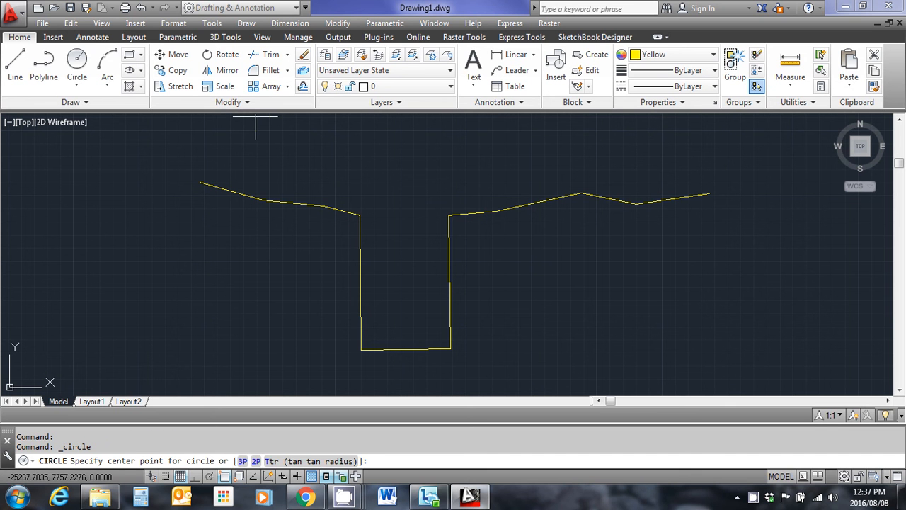
pyautogui.click(407, 310)
pyautogui.click(433, 305)
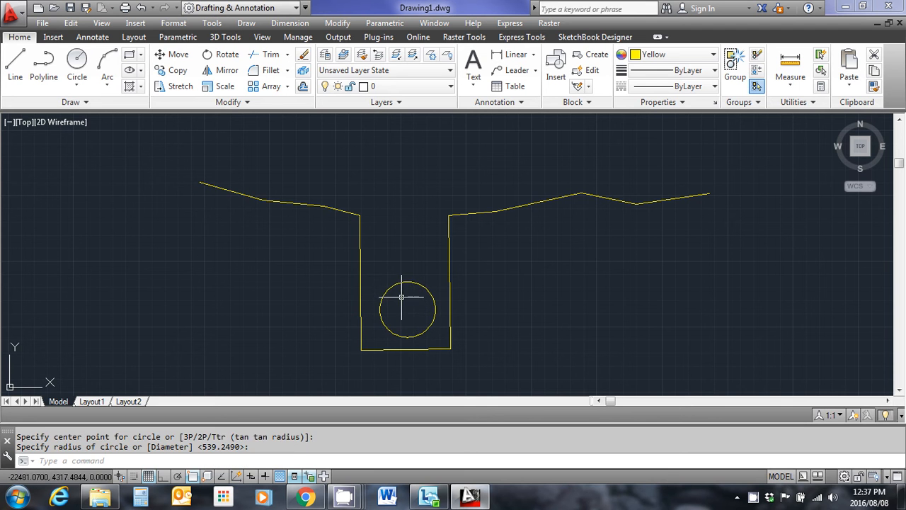
pyautogui.press('Escape')
# Move the pipe circle by its centre about 141 units down and slightly left, closer to the trench floor
pyautogui.click(413, 282)
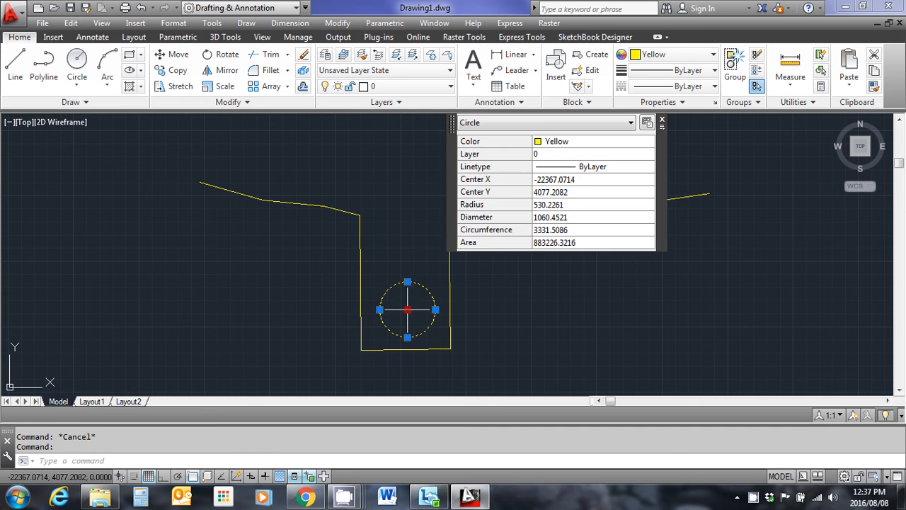
pyautogui.click(407, 310)
pyautogui.click(404, 316)
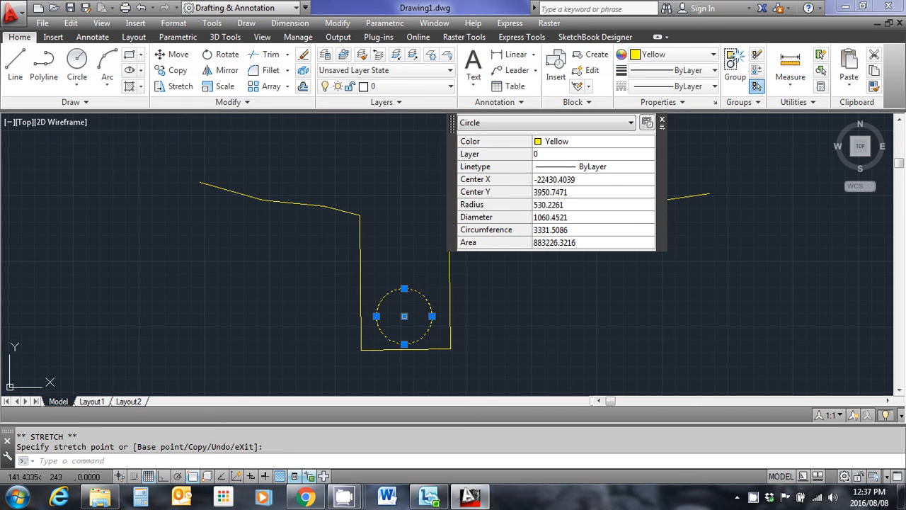
pyautogui.press('Escape')
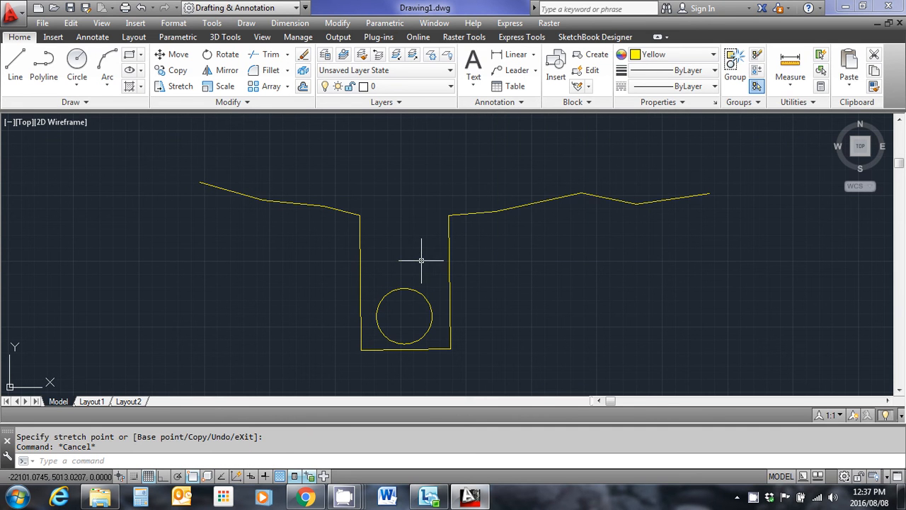
# Set the current colour to Color 9 and draw an irregular polyline from the ground line's left end down around the trench to beneath its floor
pyautogui.scroll(-2, 470, 269)
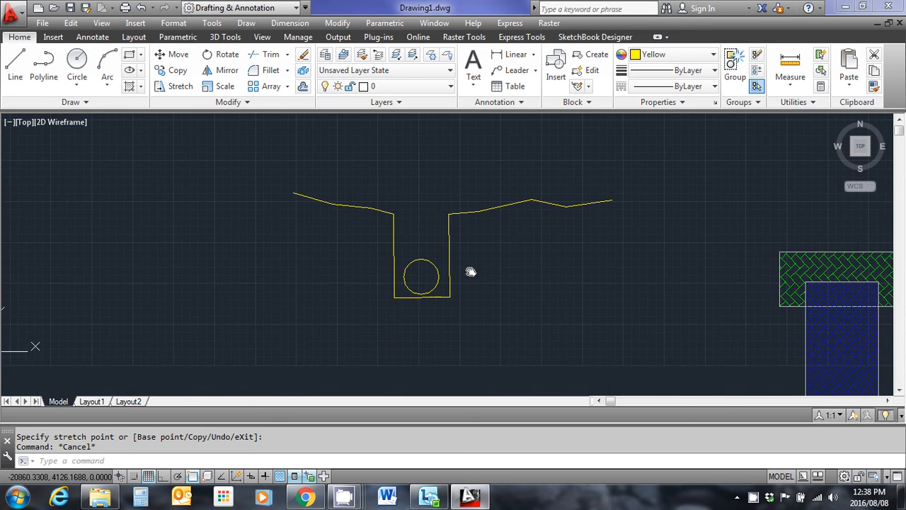
pyautogui.scroll(2, 461, 256)
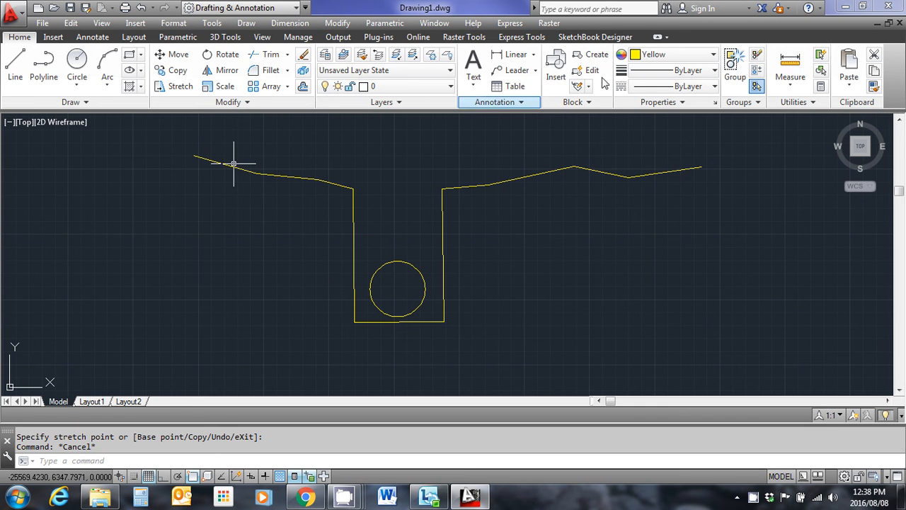
pyautogui.click(712, 56)
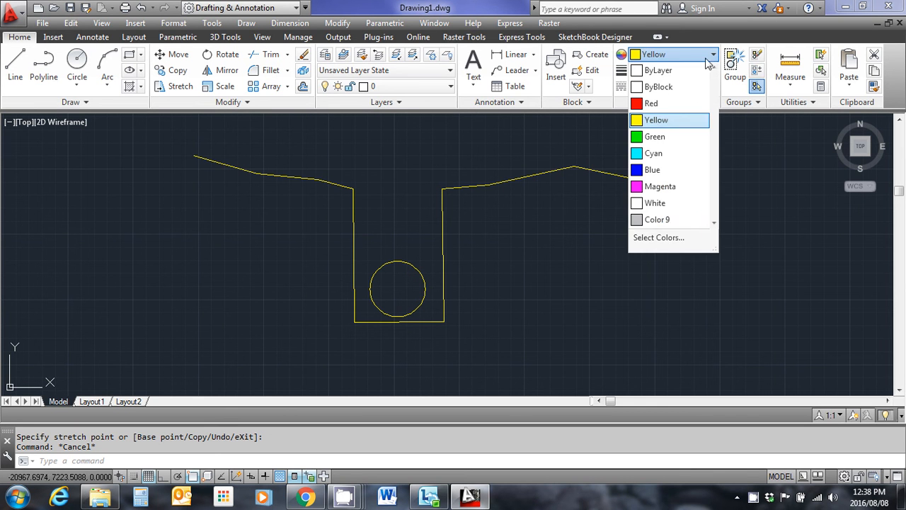
pyautogui.click(655, 219)
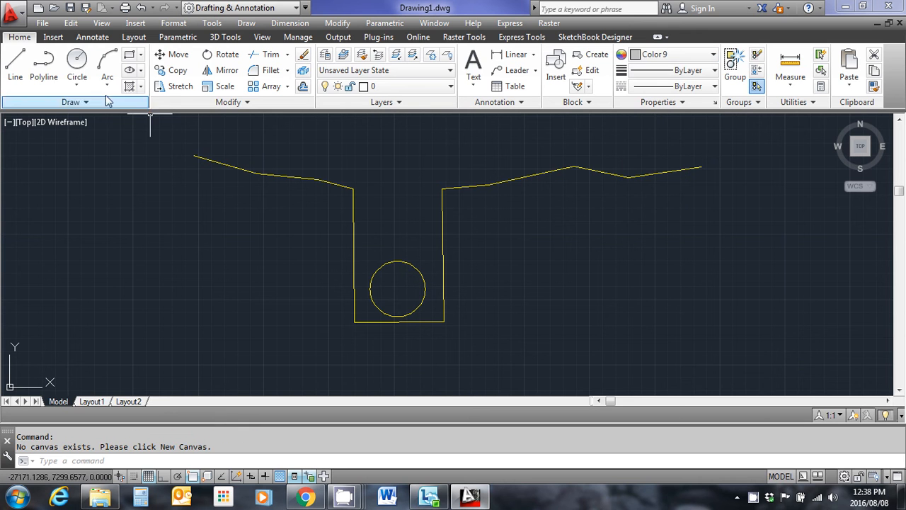
pyautogui.click(50, 77)
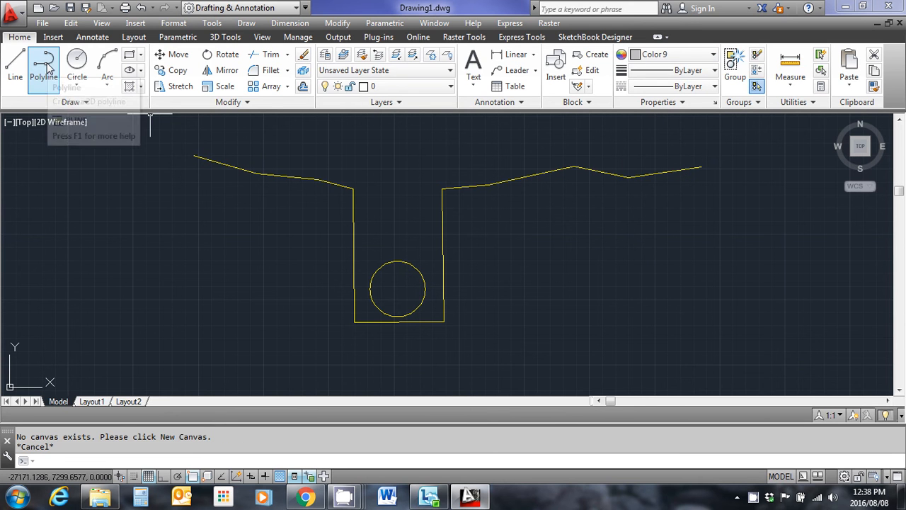
pyautogui.click(194, 155)
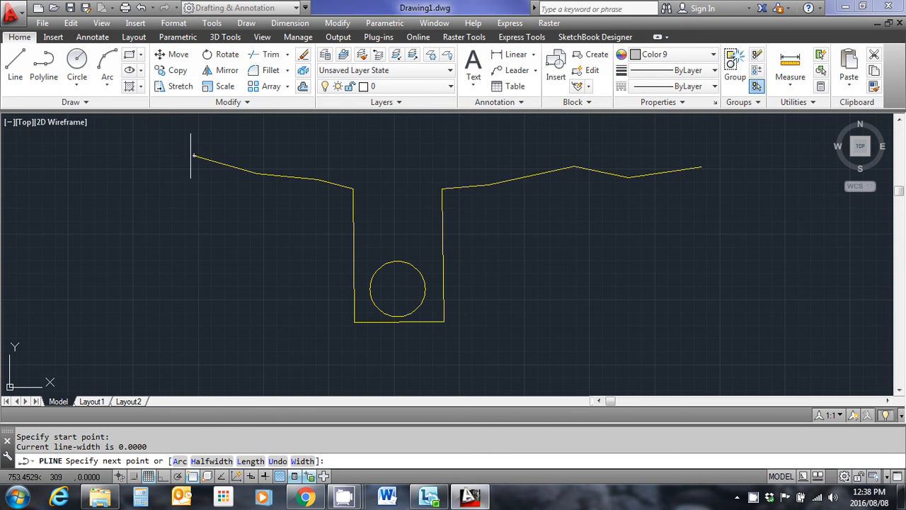
pyautogui.click(235, 196)
pyautogui.click(300, 212)
pyautogui.click(302, 262)
pyautogui.click(328, 303)
pyautogui.click(340, 347)
pyautogui.click(397, 363)
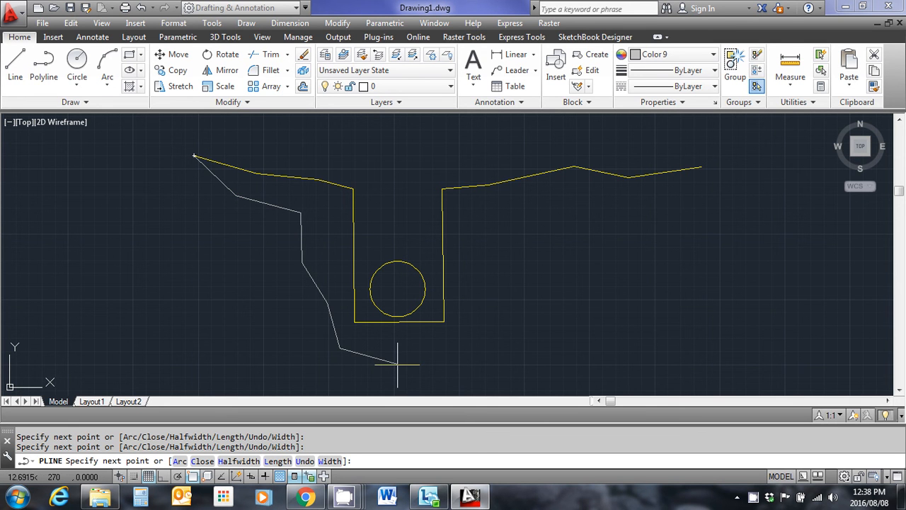
# Continue the irregular polyline from beneath the trench up its right side to the ground line's right end
pyautogui.click(436, 342)
pyautogui.click(478, 351)
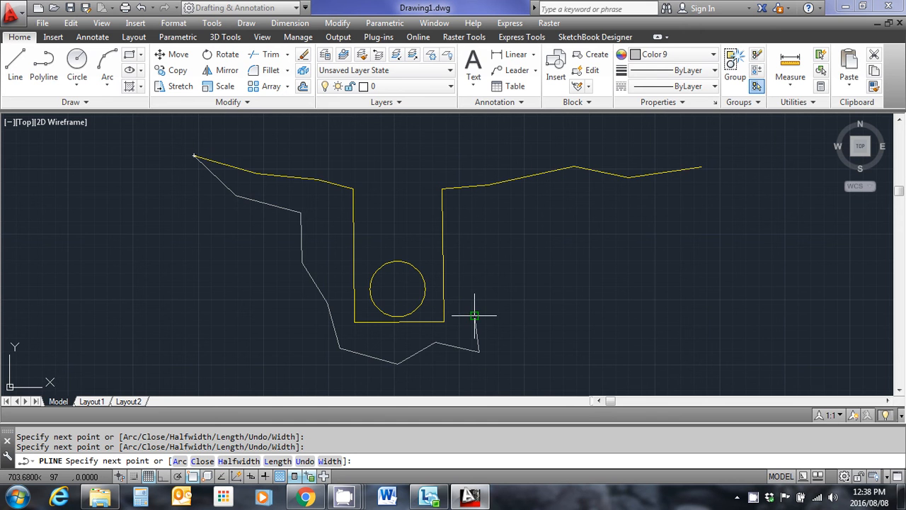
pyautogui.click(474, 316)
pyautogui.click(506, 239)
pyautogui.click(549, 206)
pyautogui.click(621, 204)
pyautogui.click(689, 179)
pyautogui.click(700, 168)
# Continue the polyline back along the right-hand ground line, down the trench's right wall and across its floor to the left corner
pyautogui.click(628, 176)
pyautogui.click(574, 167)
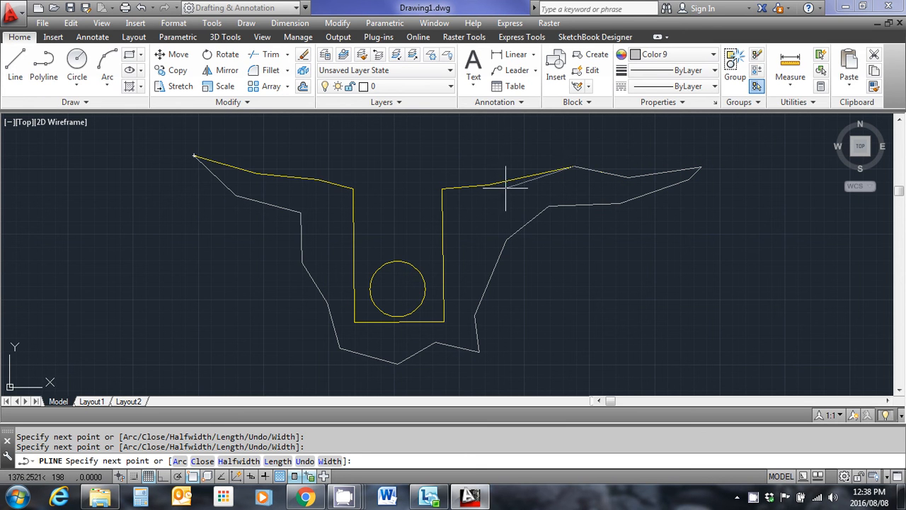
pyautogui.click(442, 187)
pyautogui.click(442, 322)
pyautogui.click(354, 322)
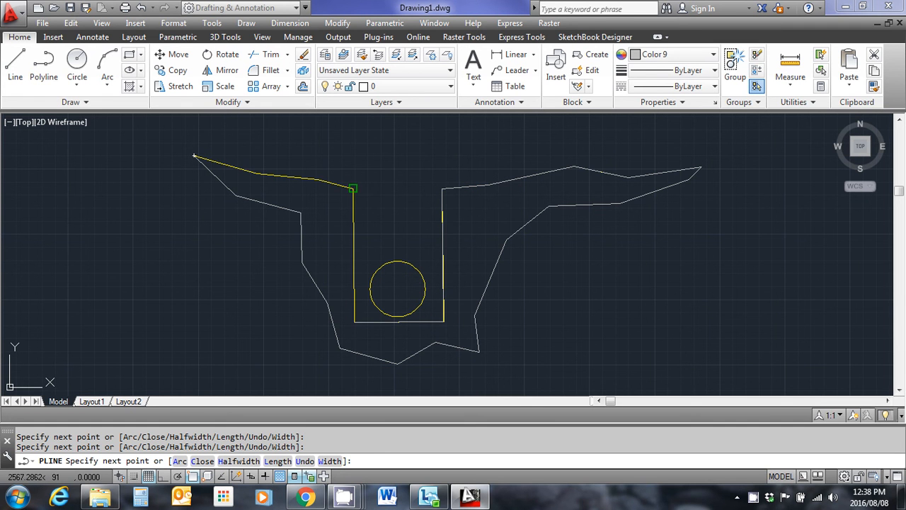
# Continue the polyline up the trench's left wall and along the left-hand ground line, and close it at its start point
pyautogui.click(352, 188)
pyautogui.click(317, 180)
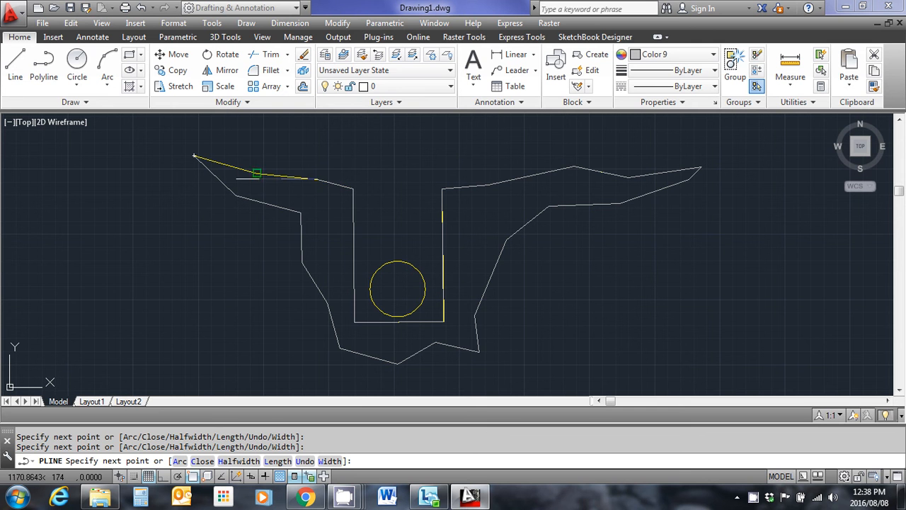
pyautogui.click(257, 174)
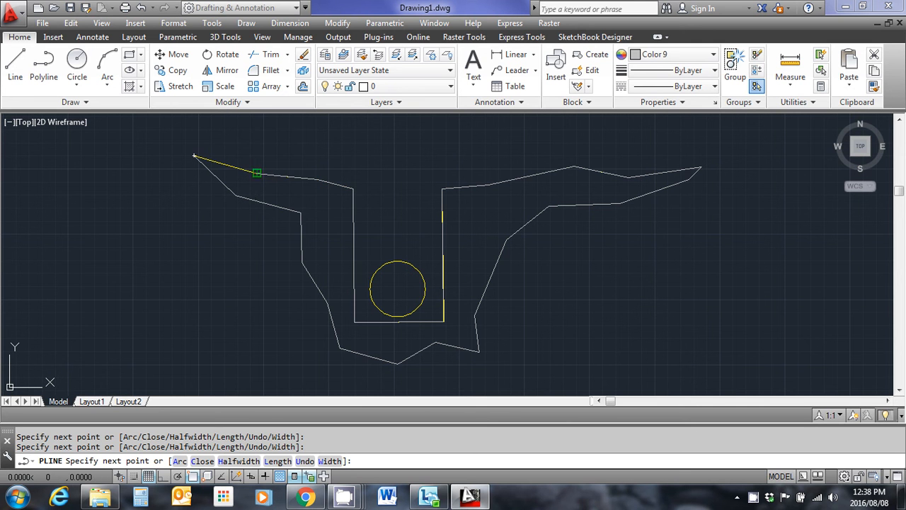
pyautogui.rightClick(256, 174)
pyautogui.click(289, 247)
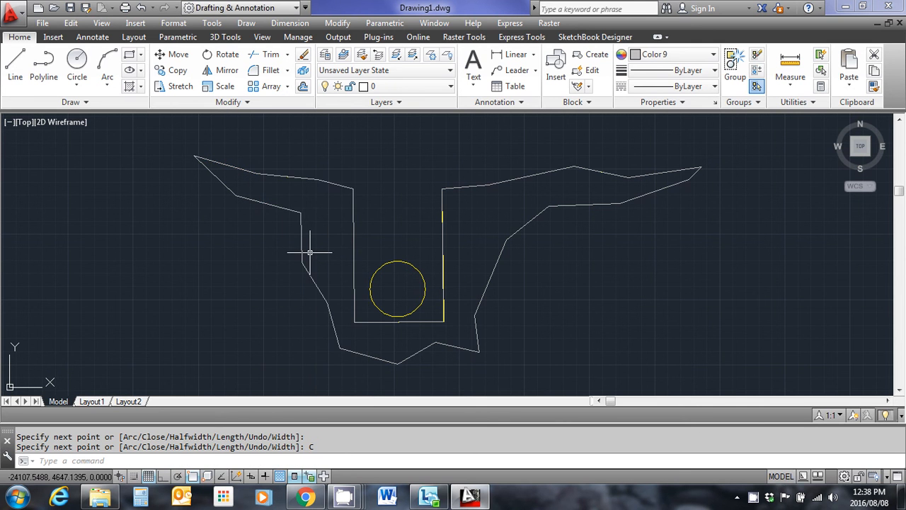
pyautogui.press('Escape')
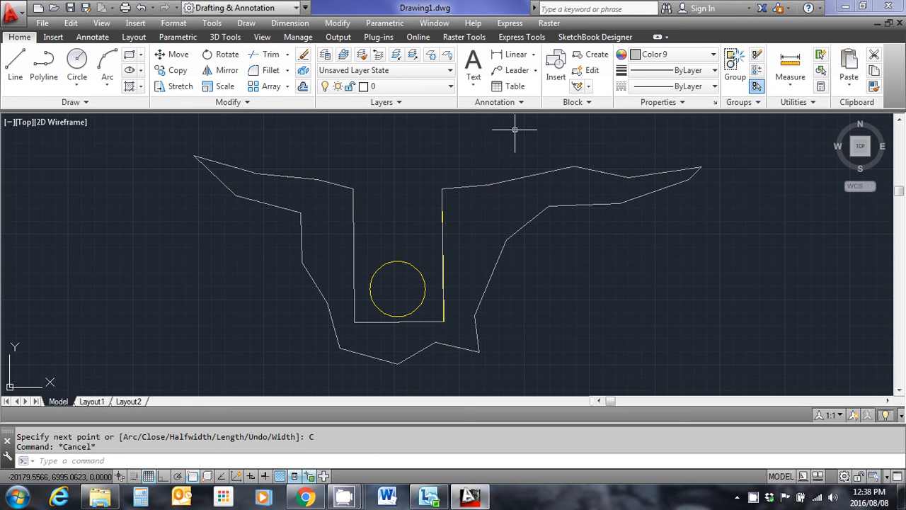
# Hatch the closed soil boundary polyline around the trench by object selection, using the EARTH pattern
pyautogui.click(130, 85)
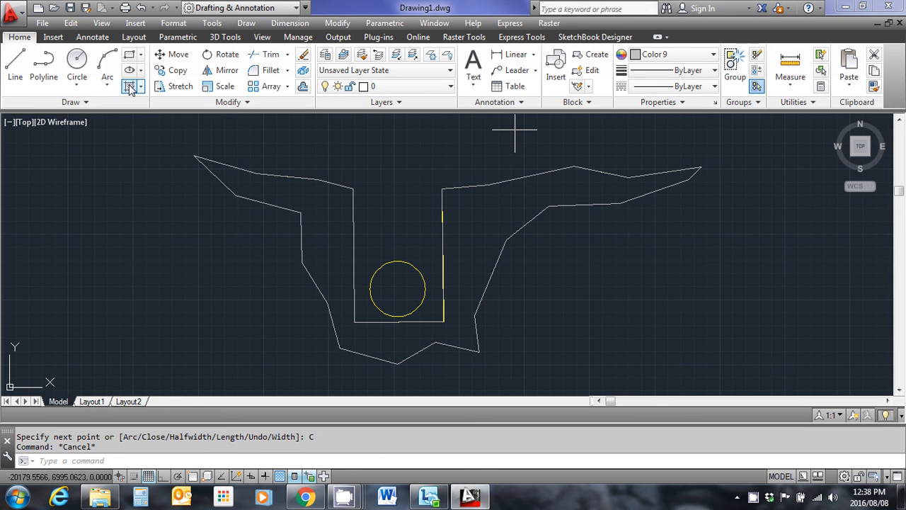
pyautogui.click(67, 54)
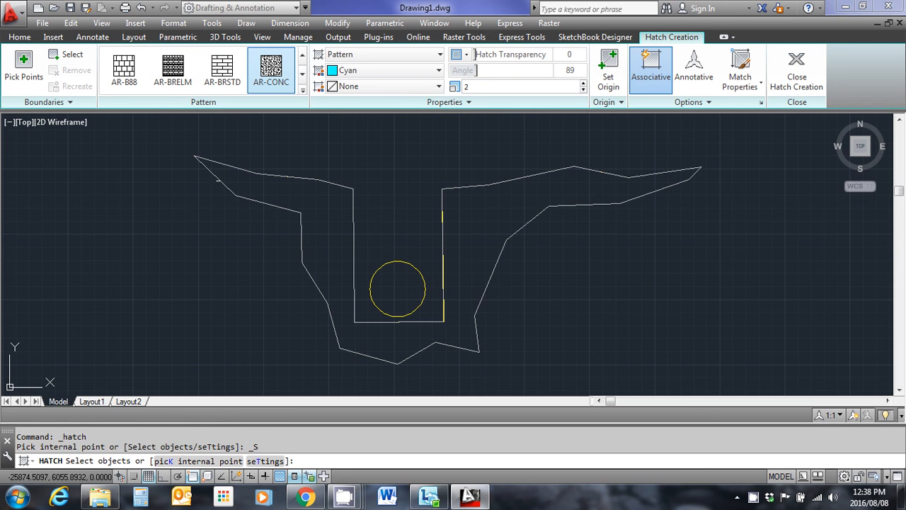
pyautogui.click(217, 178)
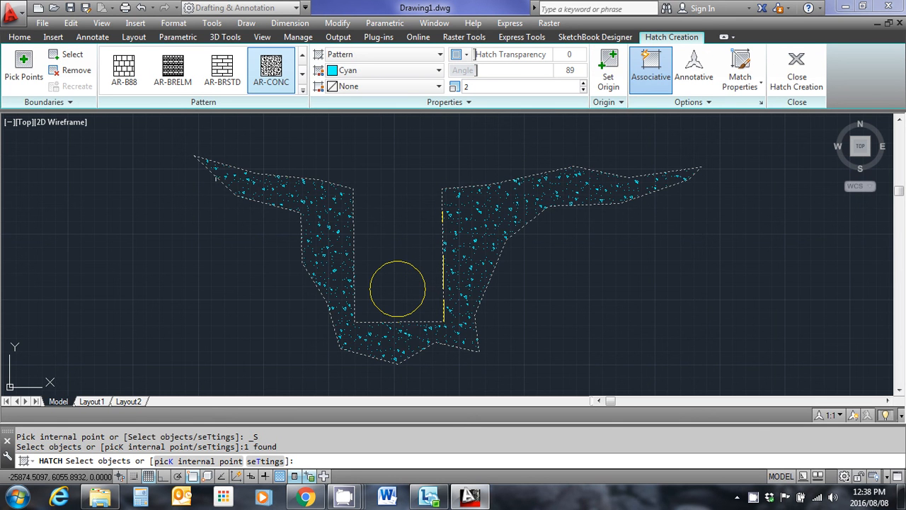
pyautogui.click(302, 91)
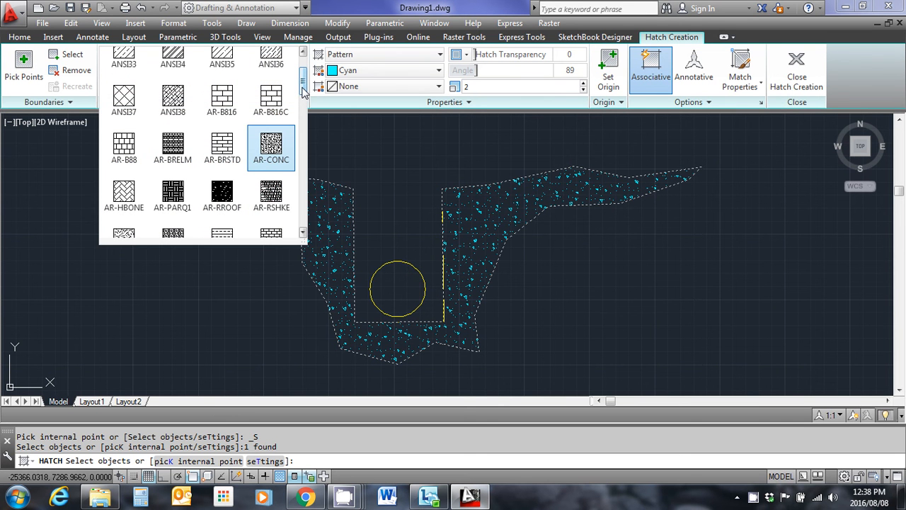
pyautogui.moveTo(302, 90); pyautogui.dragTo(298, 161)
pyautogui.scroll(-8, 297, 162)
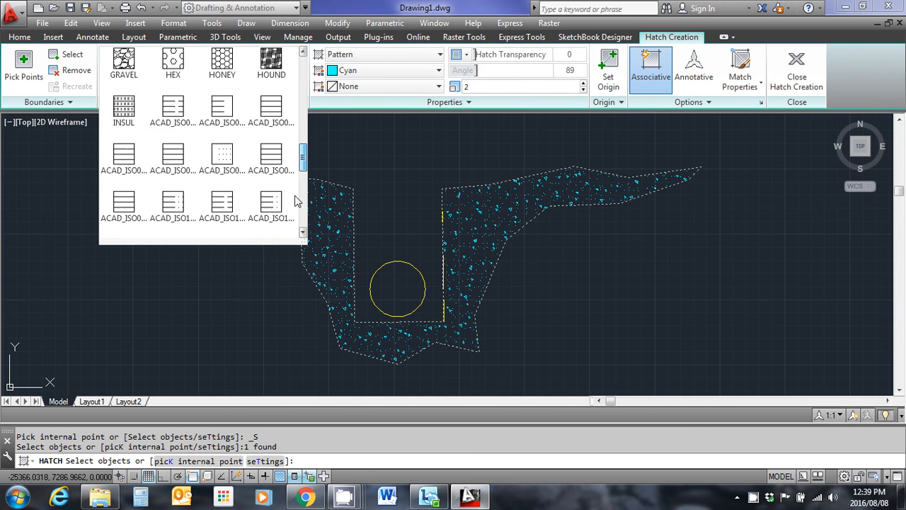
pyautogui.moveTo(295, 230)
pyautogui.mouseDown()
pyautogui.moveTo(300, 62)
pyautogui.moveTo(302, 126)
pyautogui.mouseUp()
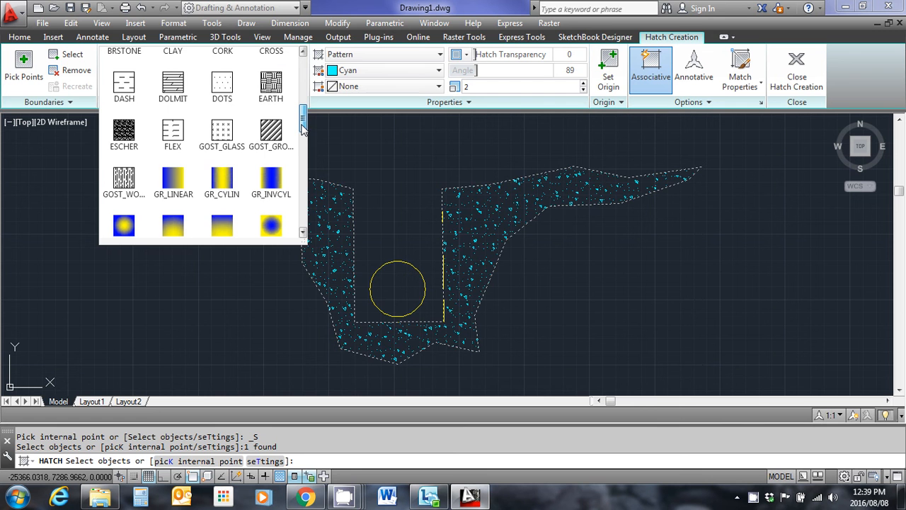
pyautogui.click(271, 83)
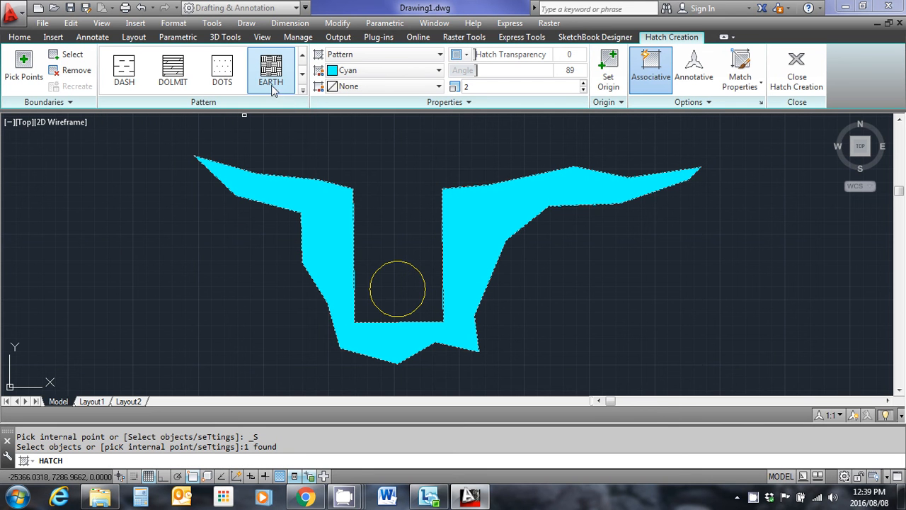
# Set the soil hatch's pattern scale to 50
pyautogui.click(468, 87)
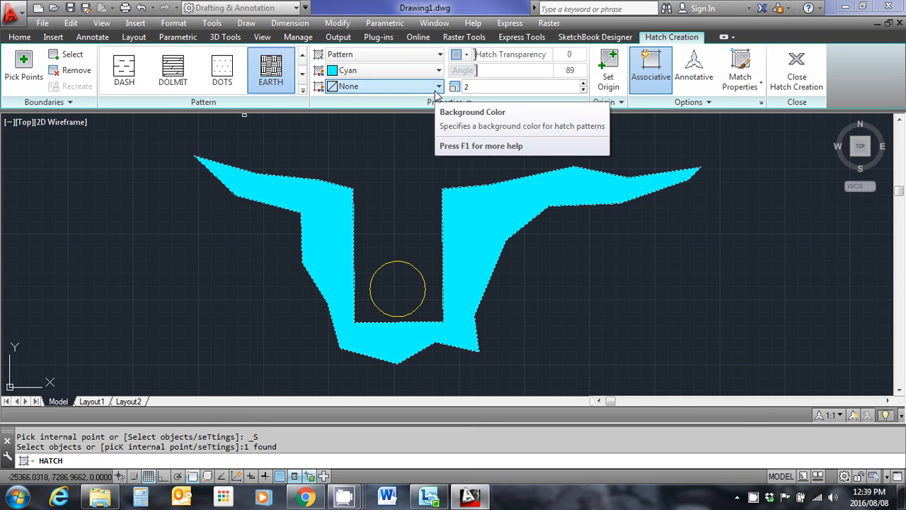
pyautogui.click(446, 86)
pyautogui.write('50')
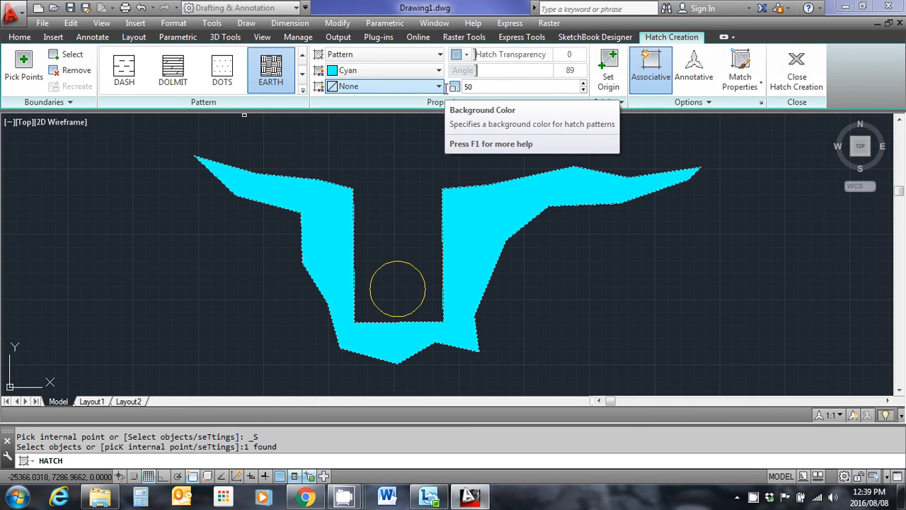
pyautogui.press('Return')
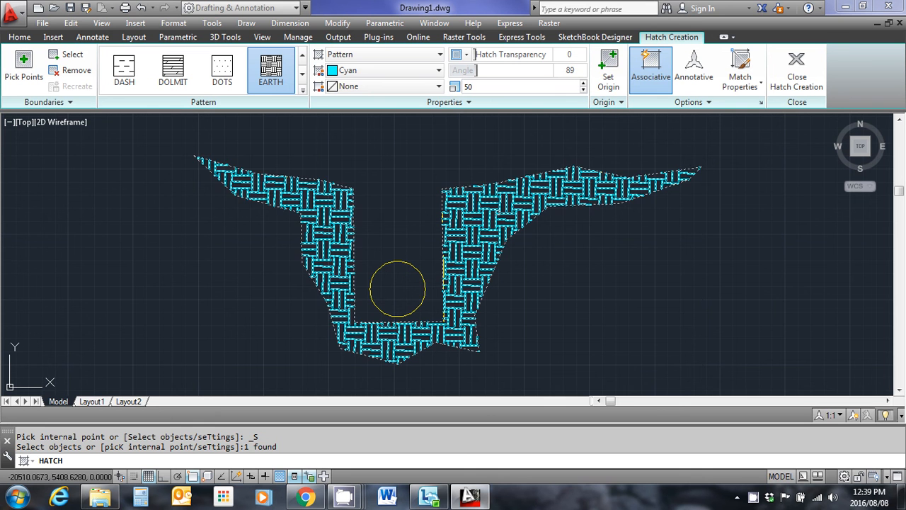
# Set the soil hatch's angle to 73 and its colour to Color 9, and finish the hatch
pyautogui.moveTo(468, 71); pyautogui.dragTo(464, 72)
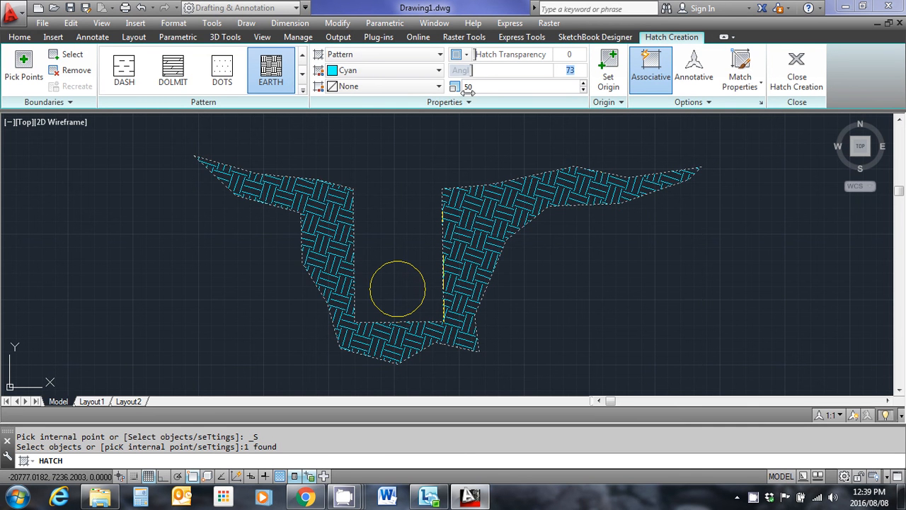
pyautogui.click(416, 71)
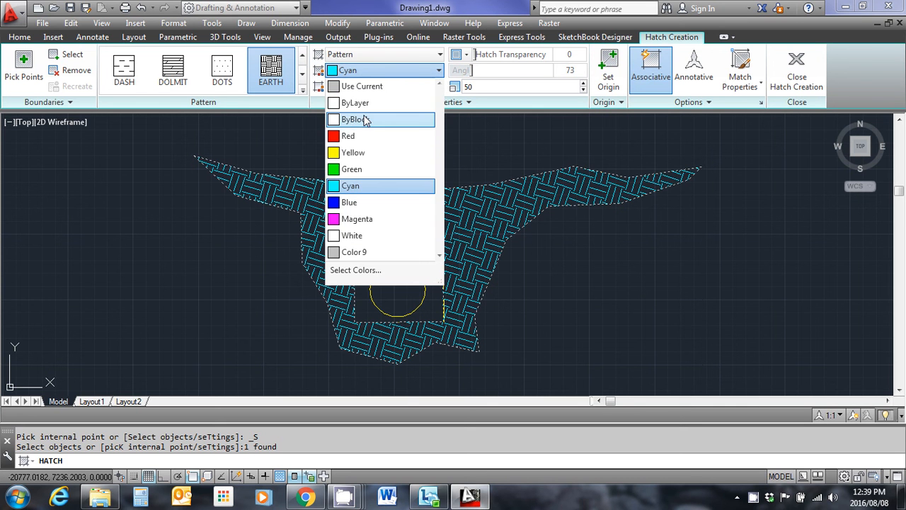
pyautogui.click(361, 252)
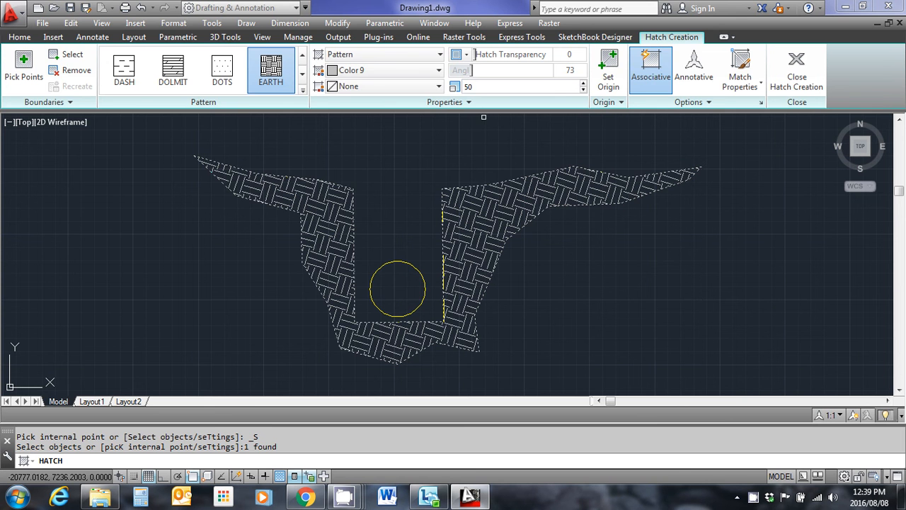
pyautogui.press('Escape')
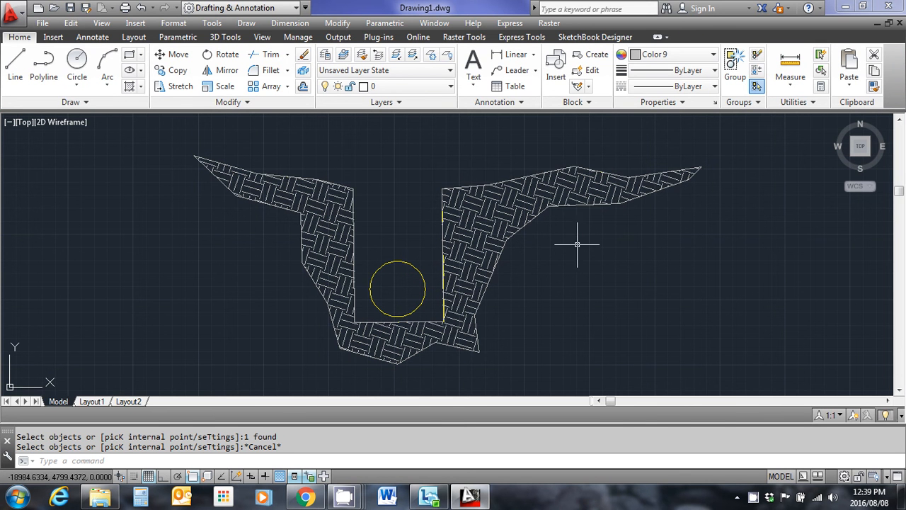
# Delete the closed boundary polyline around the soil hatch, keeping the hatch itself
pyautogui.click(577, 205)
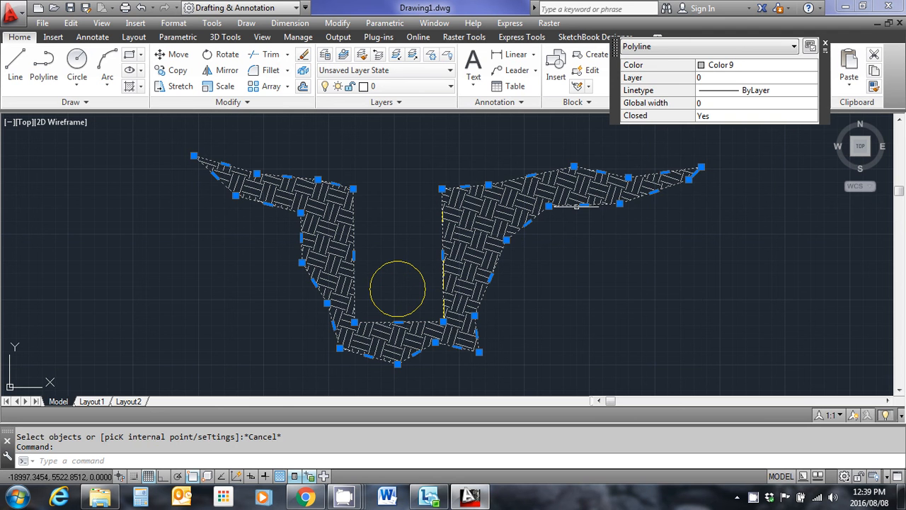
pyautogui.press('Delete')
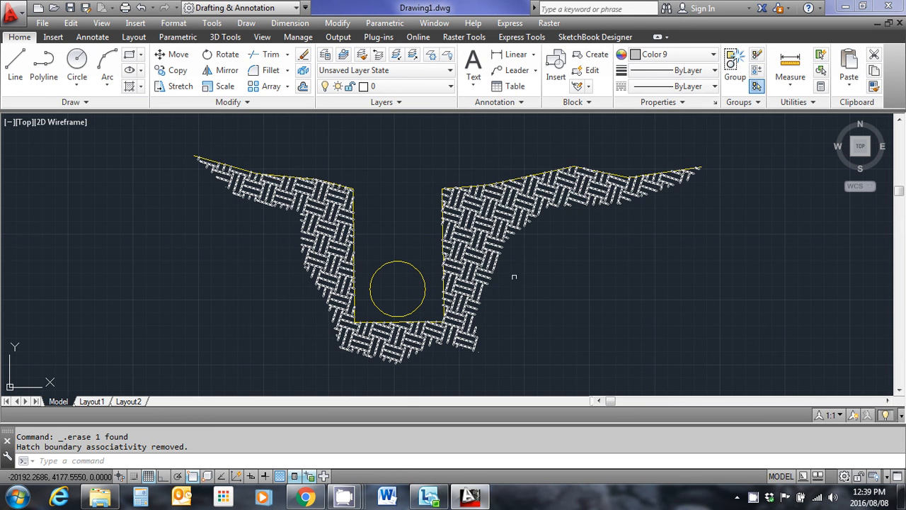
# Stretch the soil hatch's outer vertex beside the trench's lower right corner about 930 units right and 650 up, and deselect the hatch
pyautogui.click(545, 267)
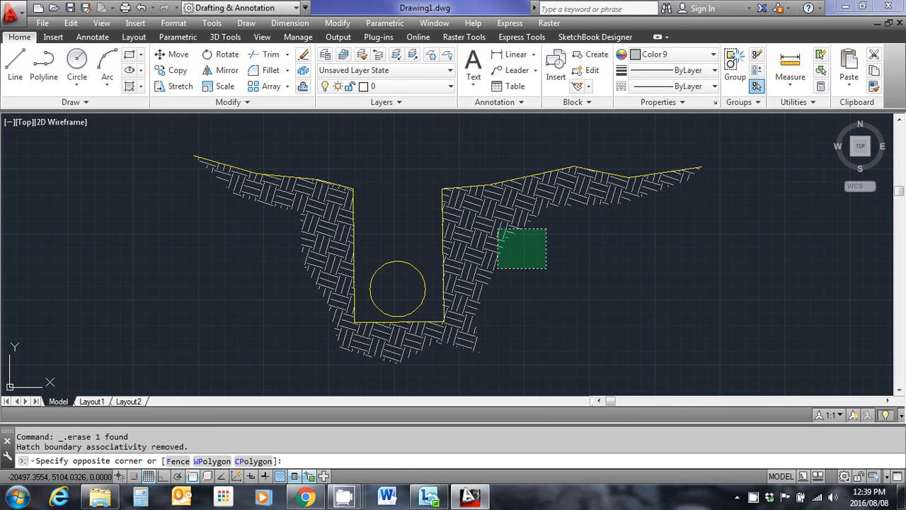
pyautogui.click(483, 213)
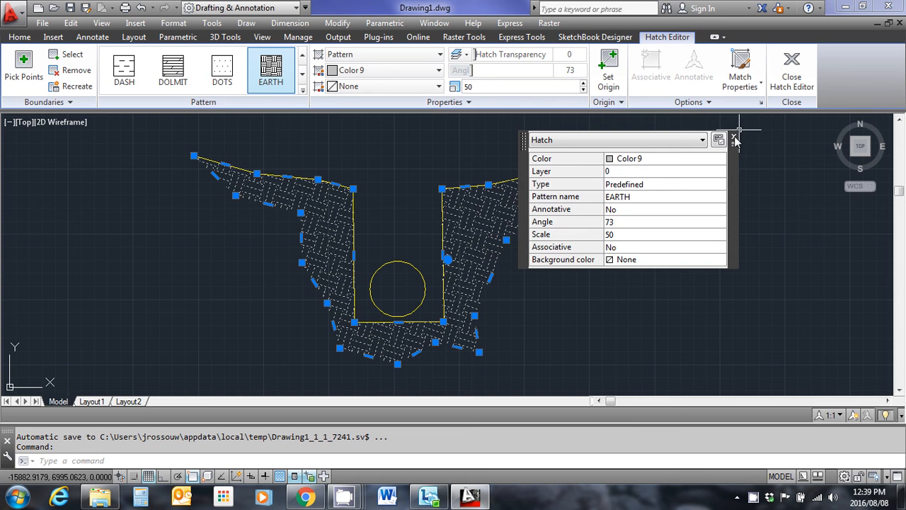
pyautogui.click(734, 137)
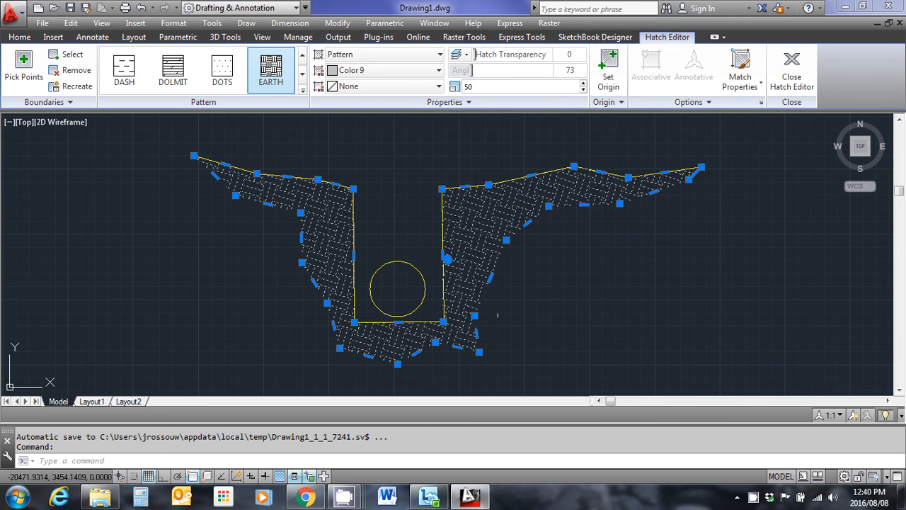
pyautogui.click(473, 316)
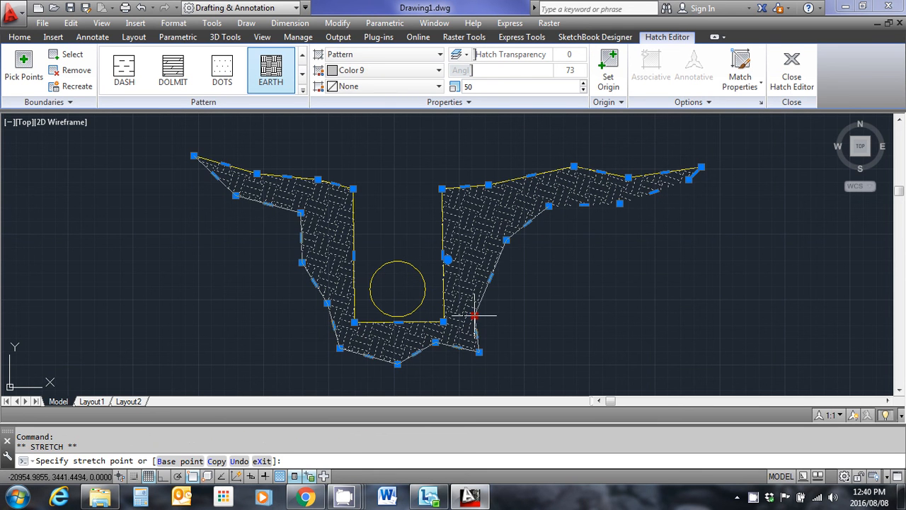
pyautogui.click(523, 281)
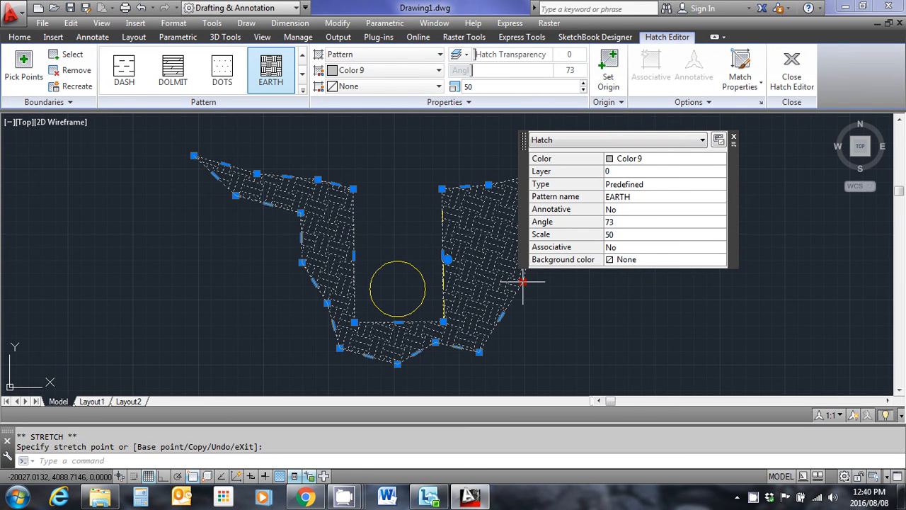
pyautogui.press('Escape')
pyautogui.press('Escape')
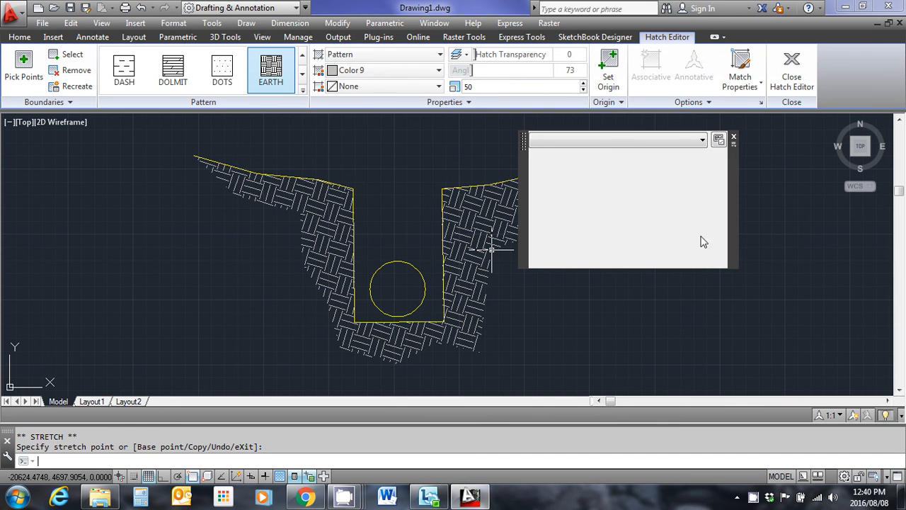
pyautogui.press('Escape')
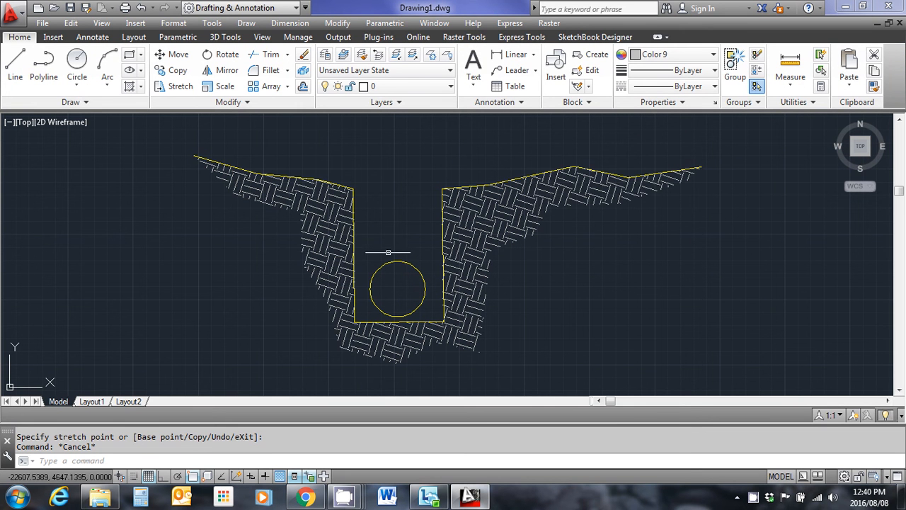
pyautogui.moveTo(347, 501)
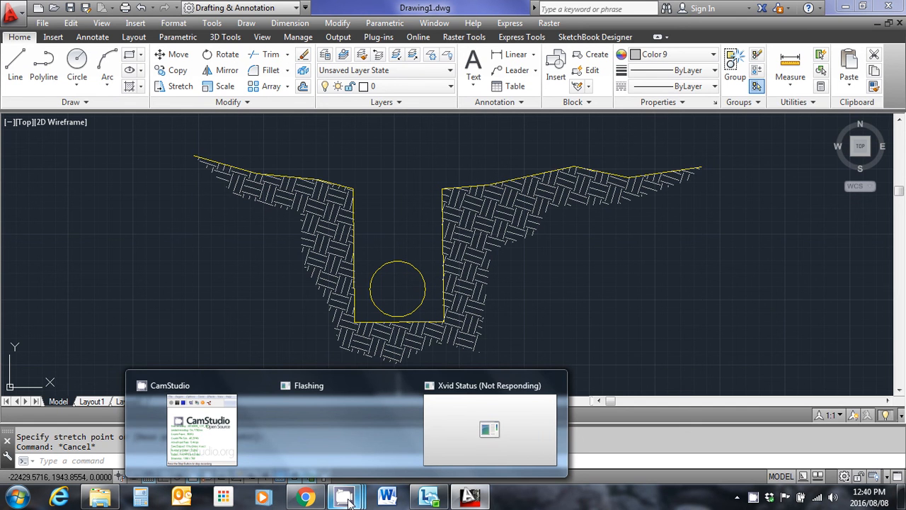
pyautogui.click(205, 439)
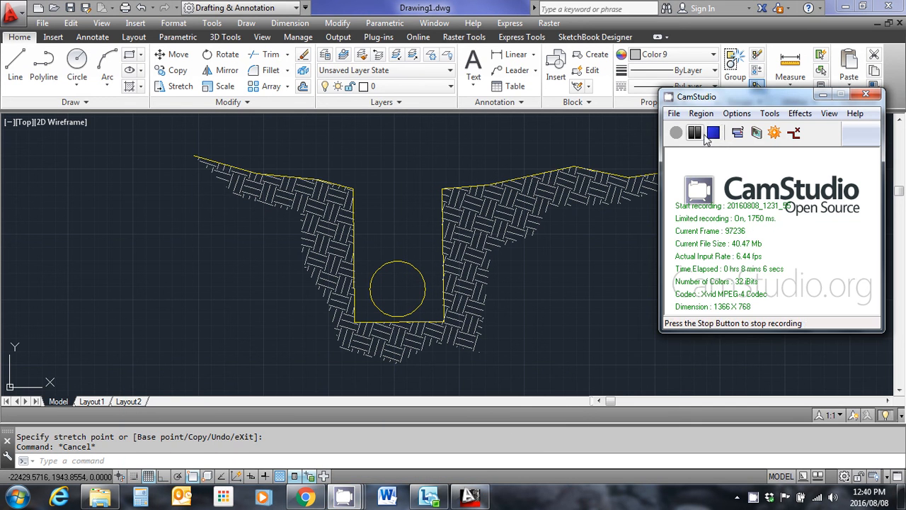